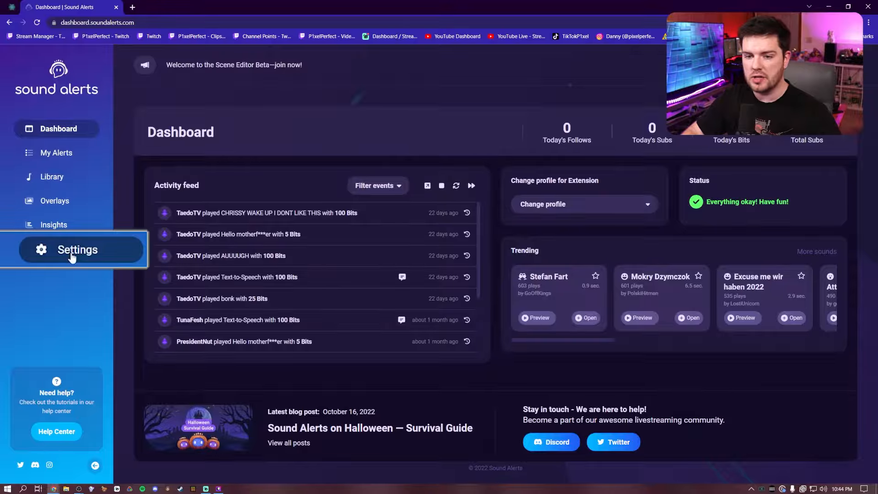
Open the Setup section of the Sound Alerts settings and choose OBS Studio as the streaming software.
{"action": "left_click", "coordinate": [68, 254]}
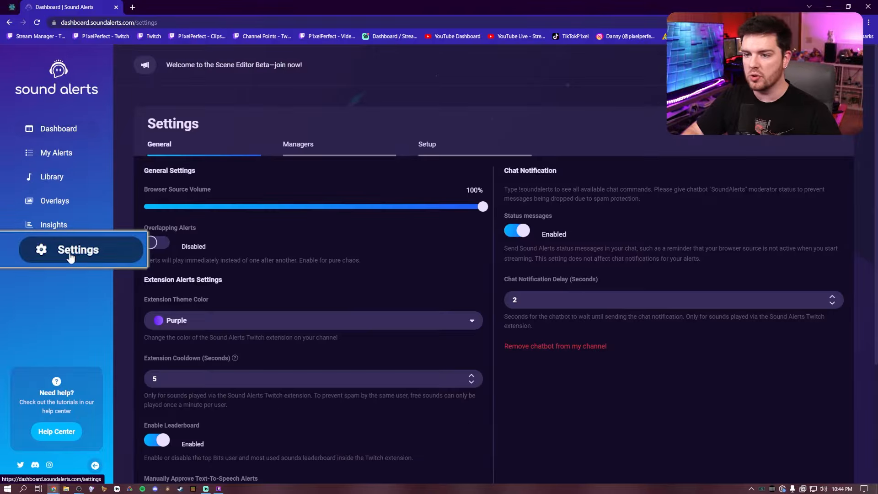
{"action": "left_click", "coordinate": [431, 146]}
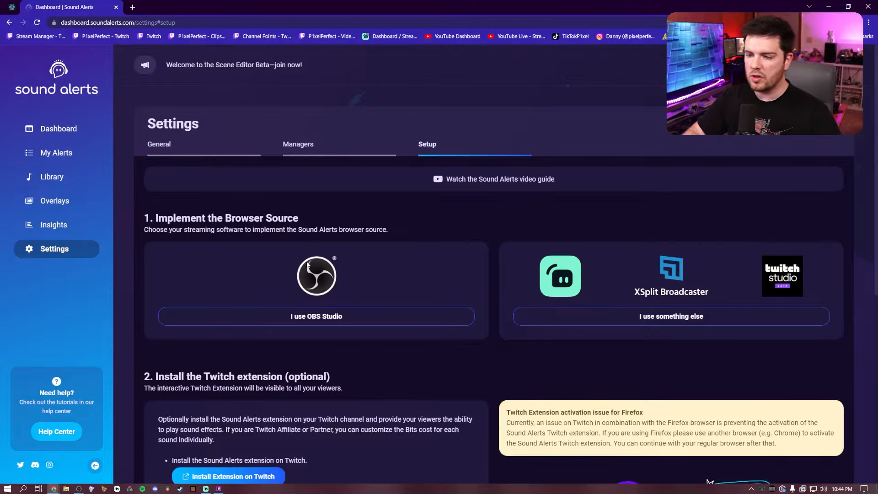
{"action": "left_click", "coordinate": [328, 318]}
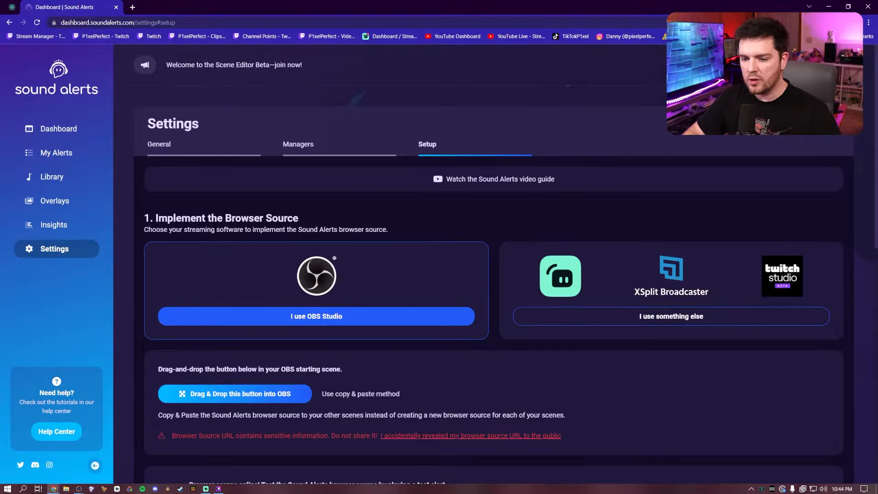
Add the Sound Alerts browser source straight from the setup page to New Scene in OBS and centre it on the canvas.
{"action": "key", "text": "alt+Tab"}
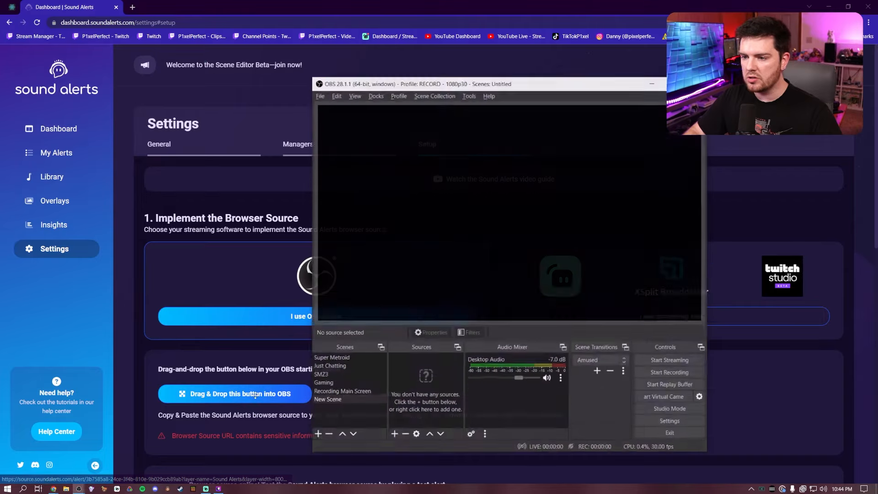
{"action": "left_click_drag", "start_coordinate": [242, 394], "coordinate": [497, 190]}
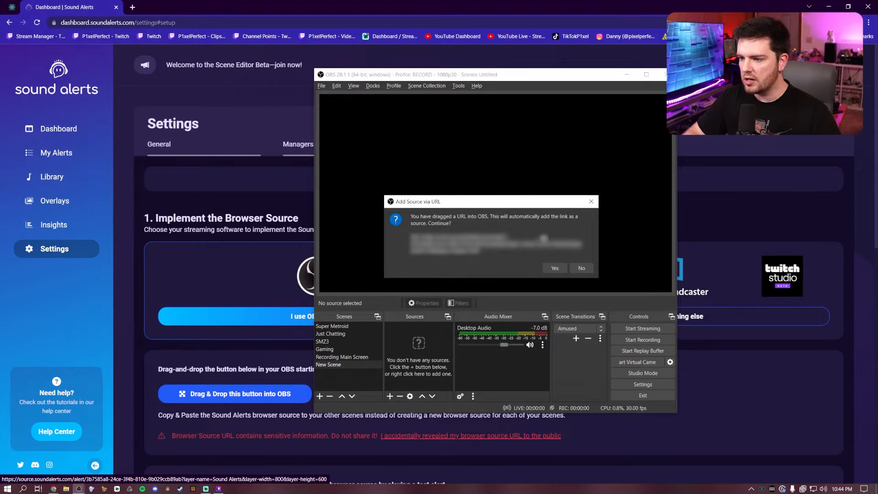
{"action": "left_click", "coordinate": [554, 267]}
{"action": "left_click_drag", "start_coordinate": [408, 158], "coordinate": [510, 201]}
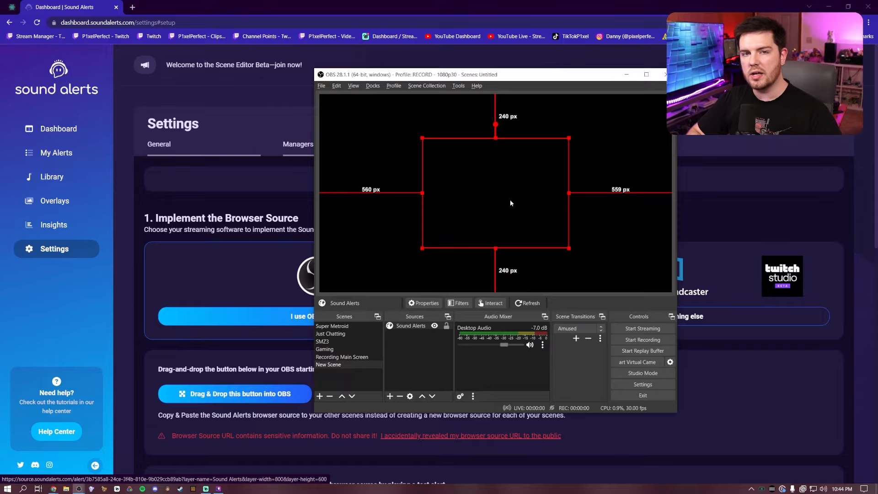
Remove the Sound Alerts source from New Scene and confirm the removal.
{"action": "right_click", "coordinate": [404, 325]}
{"action": "left_click", "coordinate": [421, 169]}
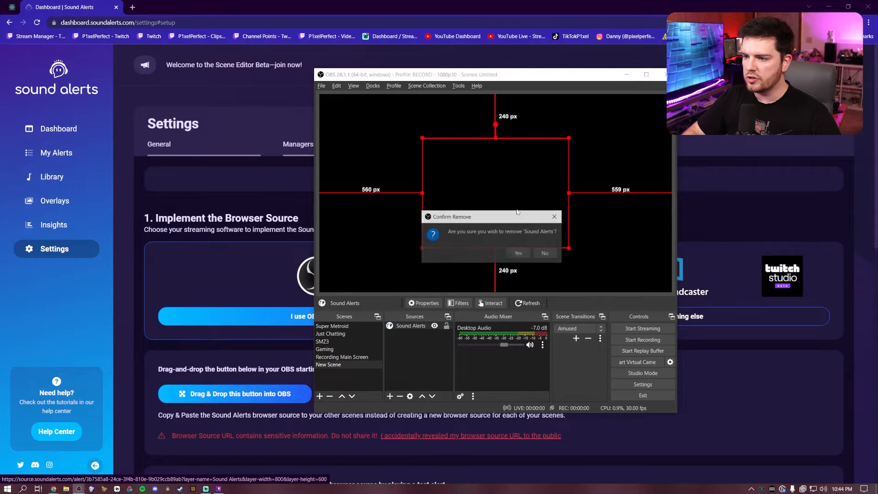
{"action": "left_click", "coordinate": [517, 254]}
Return to the Sound Alerts setup page, change to the copy and paste method and copy the browser source URL.
{"action": "left_click", "coordinate": [493, 10]}
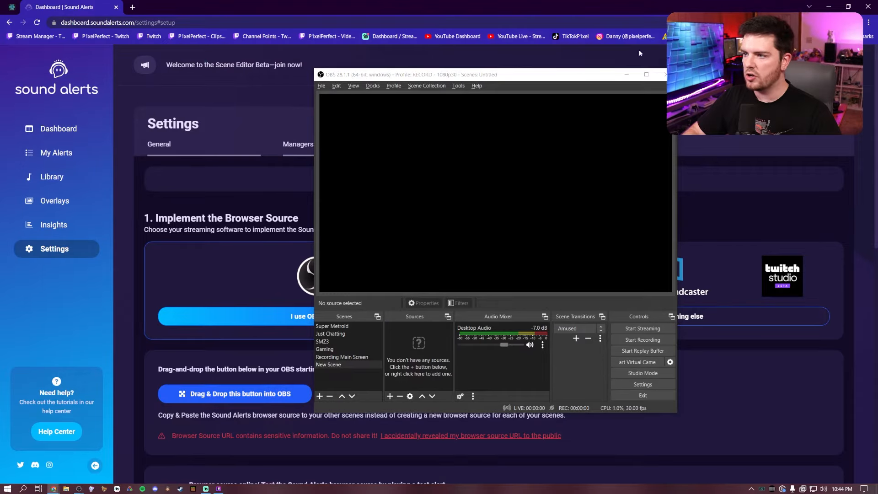
{"action": "left_click", "coordinate": [626, 75]}
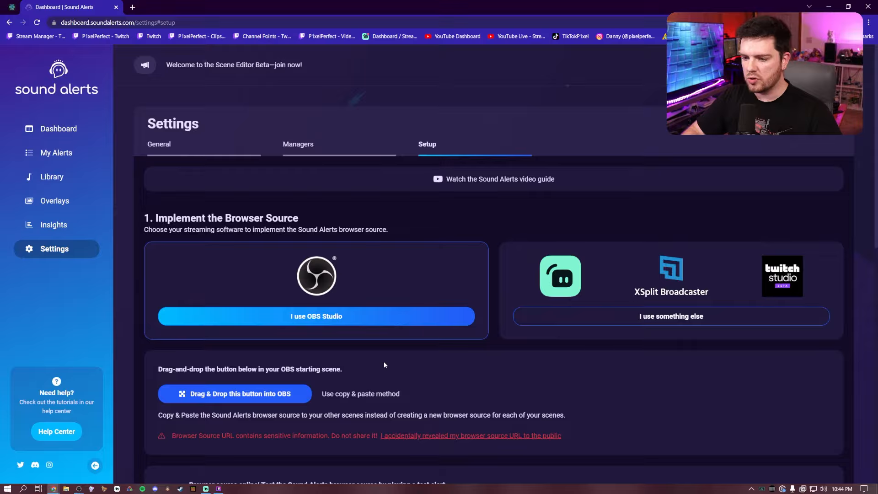
{"action": "left_click", "coordinate": [361, 394]}
{"action": "left_click", "coordinate": [796, 396]}
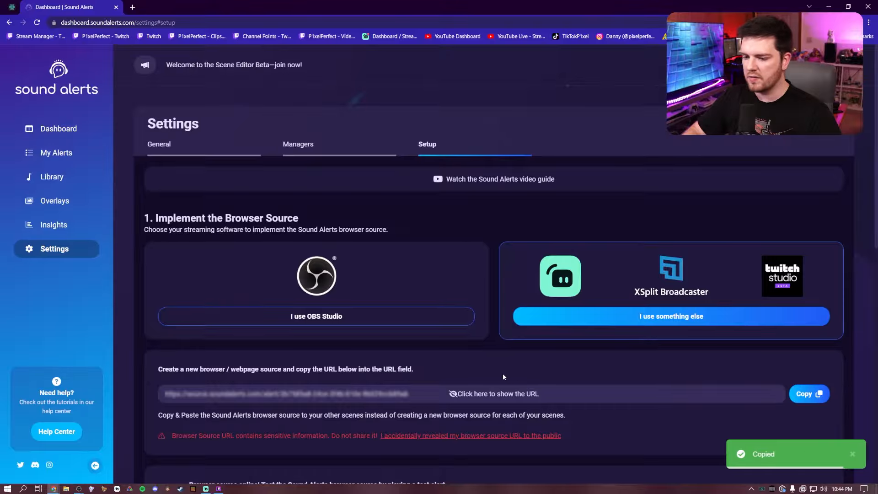
Switch to OBS and create a new Browser source named Sound Alerts in New Scene.
{"action": "key", "text": "alt+Tab"}
{"action": "left_click", "coordinate": [460, 195]}
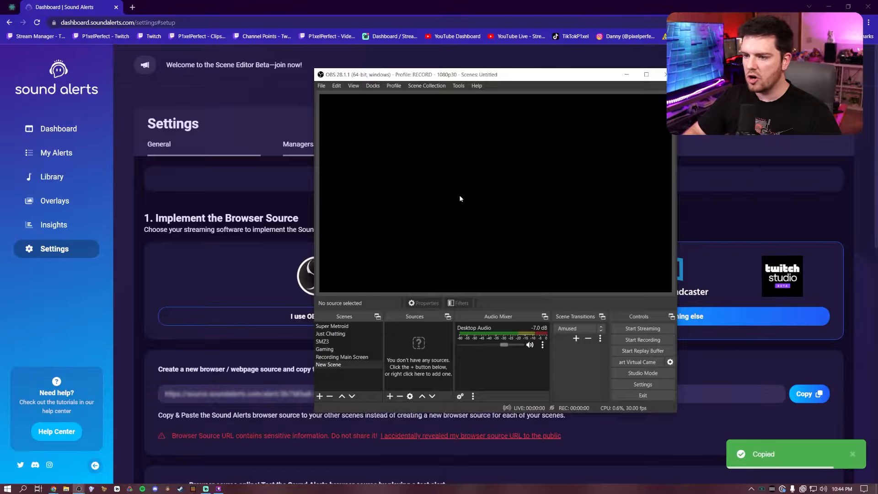
{"action": "right_click", "coordinate": [402, 383]}
{"action": "mouse_move", "coordinate": [405, 325]}
{"action": "left_click", "coordinate": [424, 260]}
{"action": "type", "text": "Sound Alerts"}
{"action": "key", "text": "Return"}
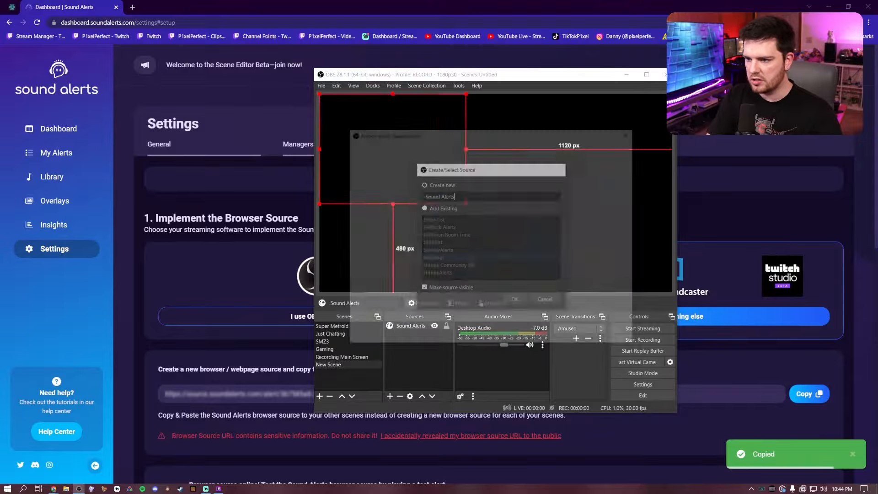
Paste the copied private URL into the source's properties and scale the source down, placing it about 260 px from the canvas's upper and lower edges.
{"action": "triple_click", "coordinate": [437, 257]}
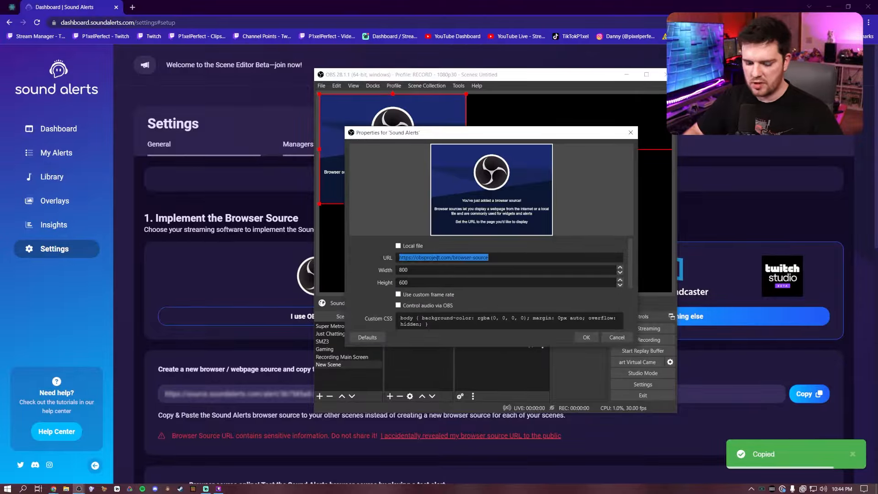
{"action": "key", "text": "ctrl+v"}
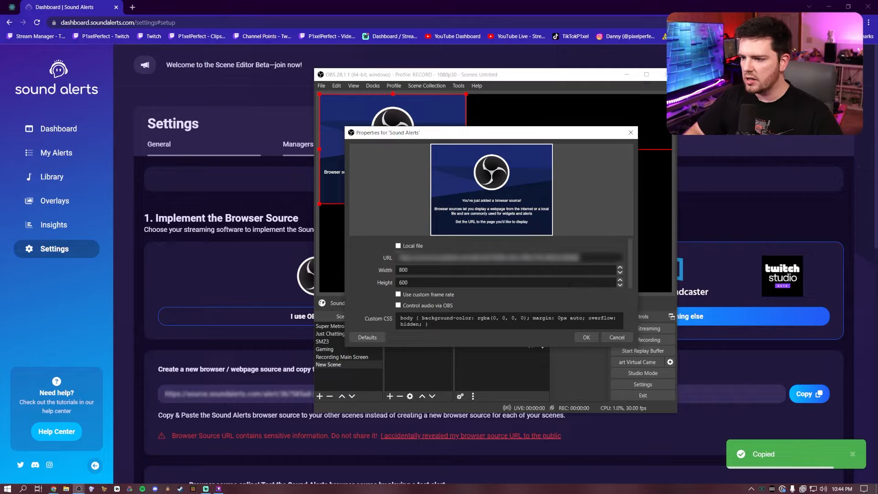
{"action": "left_click", "coordinate": [586, 337]}
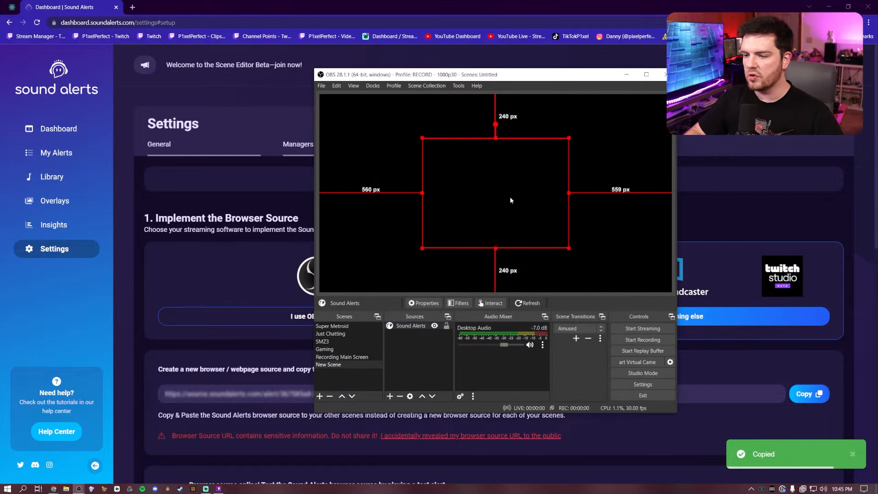
{"action": "mouse_move", "coordinate": [569, 249]}
{"action": "left_mouse_down"}
{"action": "mouse_move", "coordinate": [502, 196]}
{"action": "mouse_move", "coordinate": [559, 240]}
{"action": "left_mouse_up"}
{"action": "mouse_move", "coordinate": [515, 195]}
{"action": "left_mouse_down"}
{"action": "mouse_move", "coordinate": [521, 192]}
{"action": "mouse_move", "coordinate": [492, 199]}
{"action": "mouse_move", "coordinate": [521, 188]}
{"action": "mouse_move", "coordinate": [507, 200]}
{"action": "mouse_move", "coordinate": [515, 203]}
{"action": "left_mouse_up"}
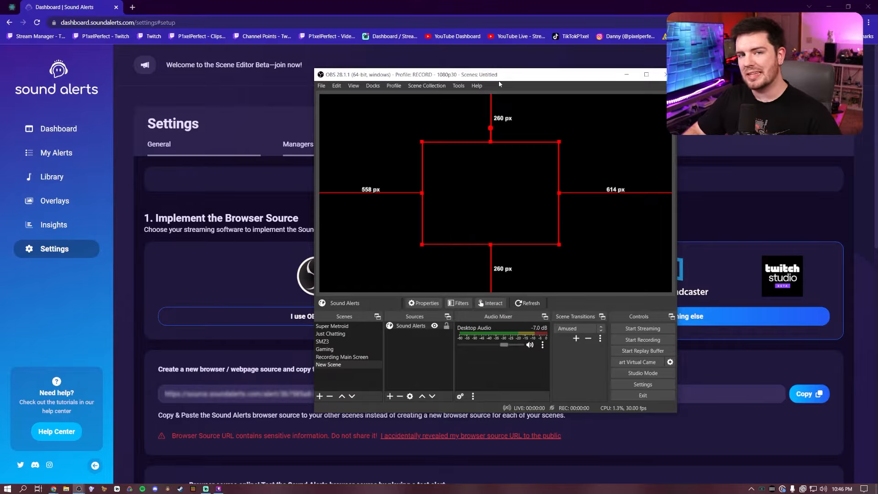
Copy the browser source URL from the Sound Alerts setup page again and start adding a source to New Scene in Streamlabs Desktop.
{"action": "left_click", "coordinate": [627, 74]}
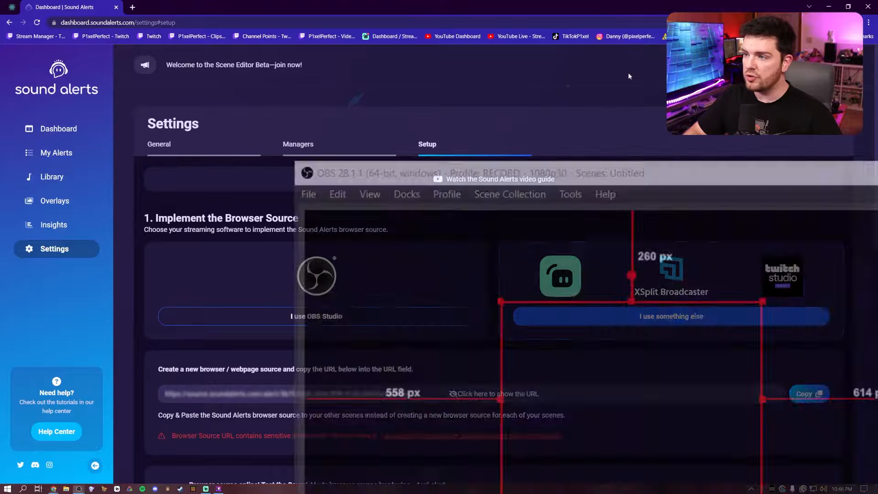
{"action": "left_click", "coordinate": [813, 397]}
{"action": "key", "text": "alt+Tab"}
{"action": "left_click", "coordinate": [609, 180]}
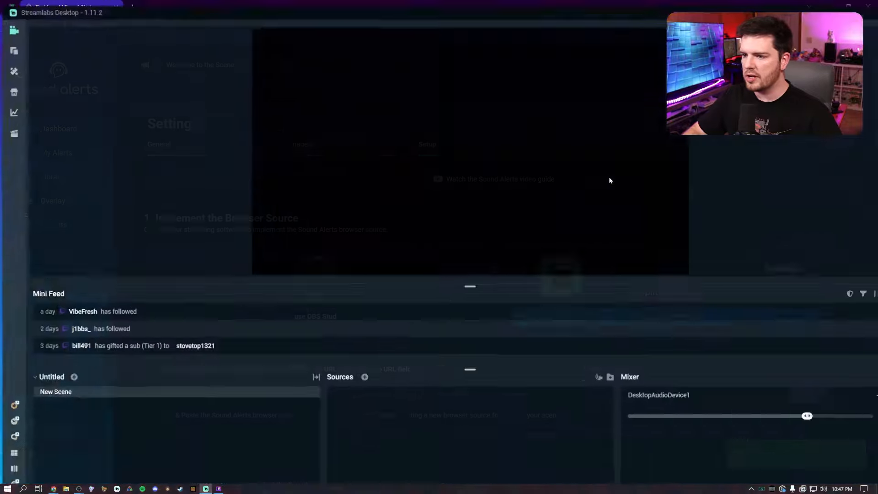
{"action": "right_click", "coordinate": [378, 378]}
{"action": "left_click", "coordinate": [361, 378]}
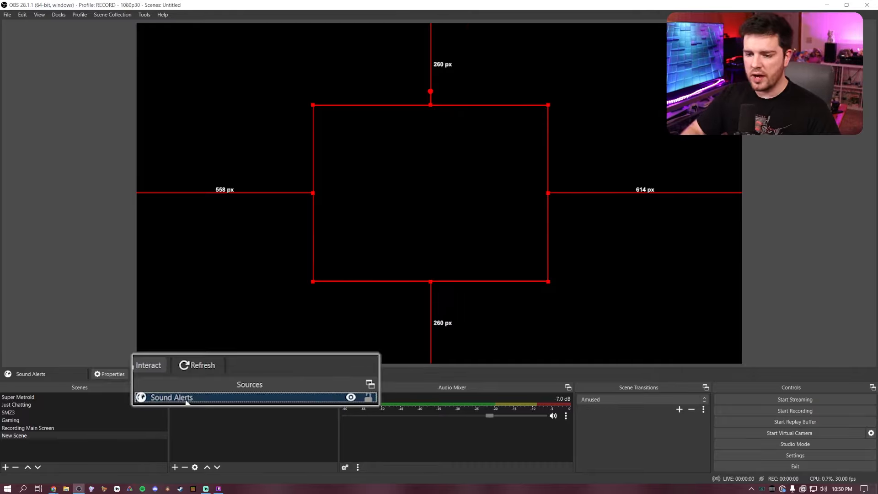
Refresh the Sound Alerts browser source in OBS.
{"action": "left_click", "coordinate": [199, 366]}
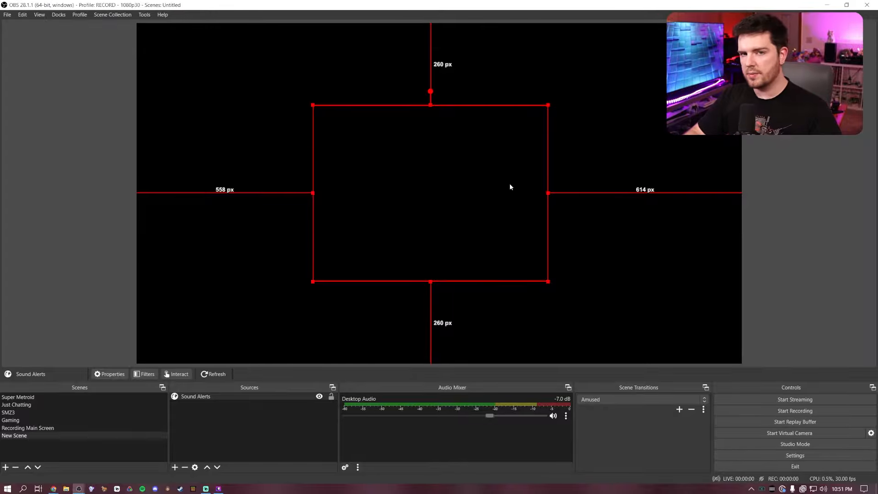
Switch to Streamlabs Desktop and review the Sound Alerts source's properties down to the cache refresh option.
{"action": "key", "text": "alt+Tab"}
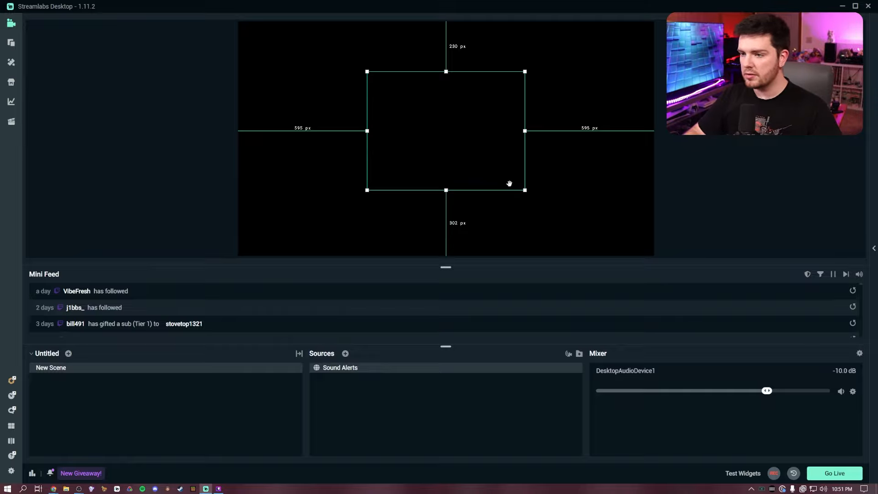
{"action": "right_click", "coordinate": [364, 372]}
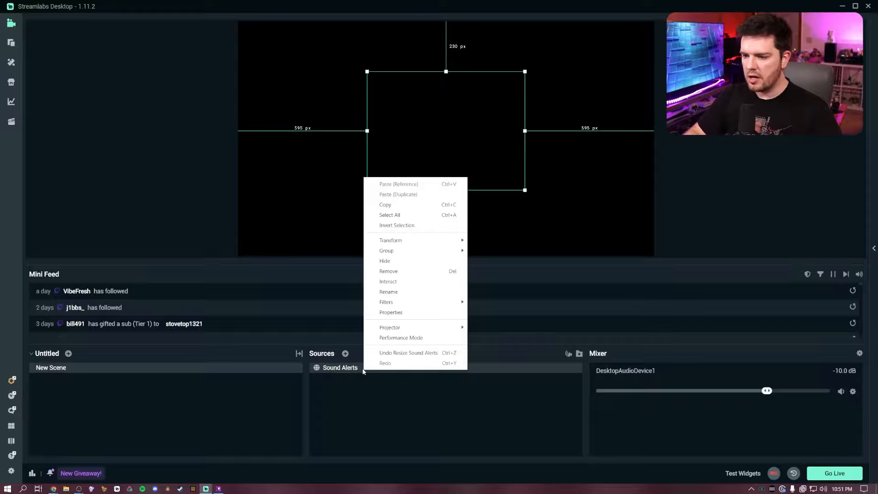
{"action": "left_click", "coordinate": [391, 313]}
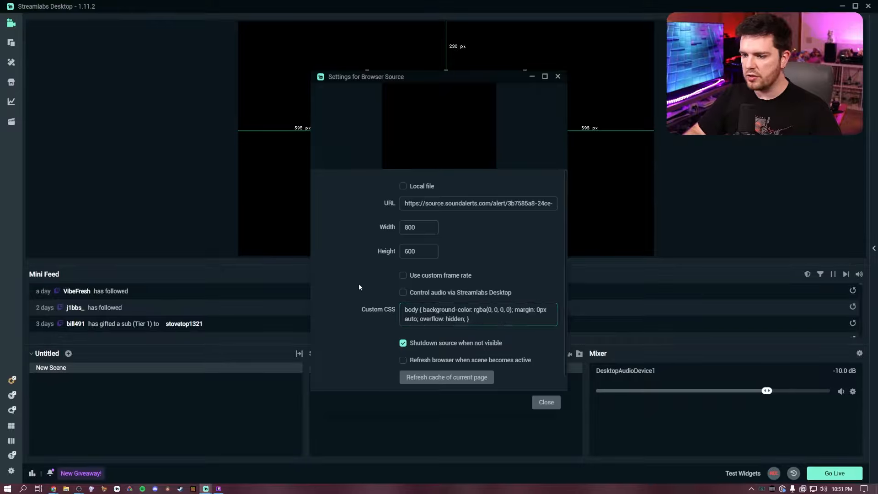
{"action": "scroll", "coordinate": [359, 284], "scroll_direction": "down", "scroll_amount": 1}
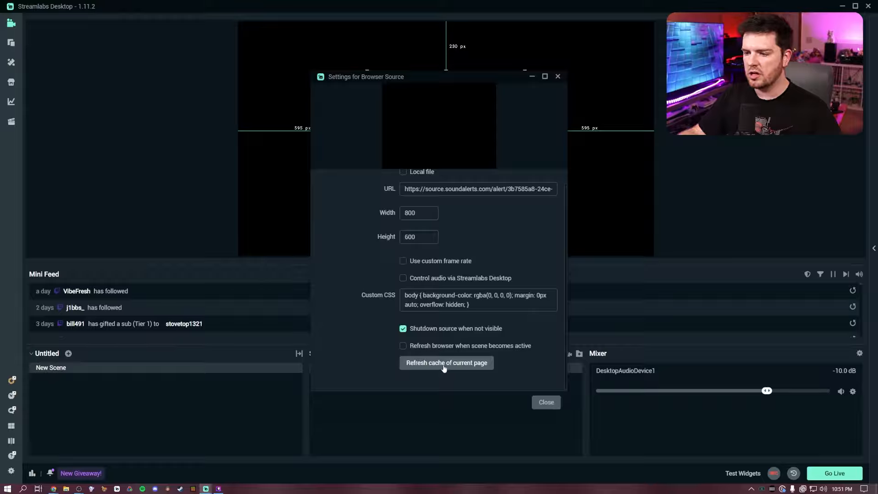
{"action": "left_click", "coordinate": [551, 407]}
Switch to Twitch Studio and reload the webpage of the Browser Source layer in the Chatting scene.
{"action": "key", "text": "alt+Tab"}
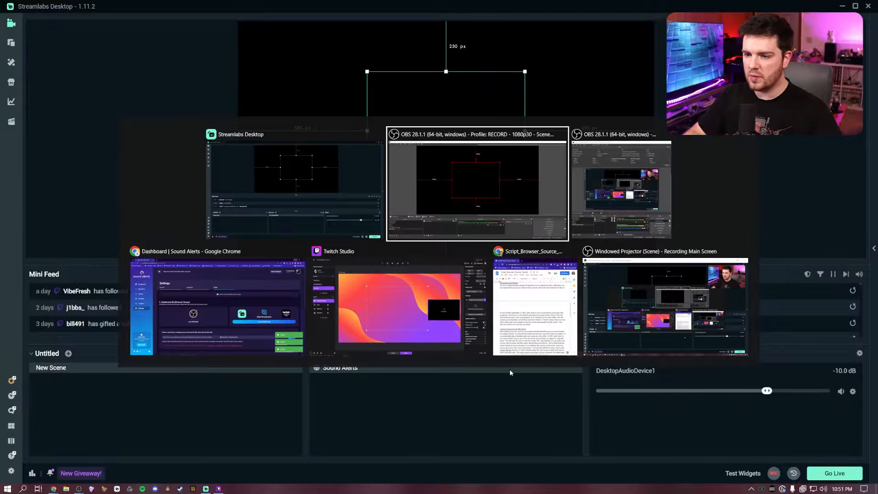
{"action": "left_click", "coordinate": [431, 317]}
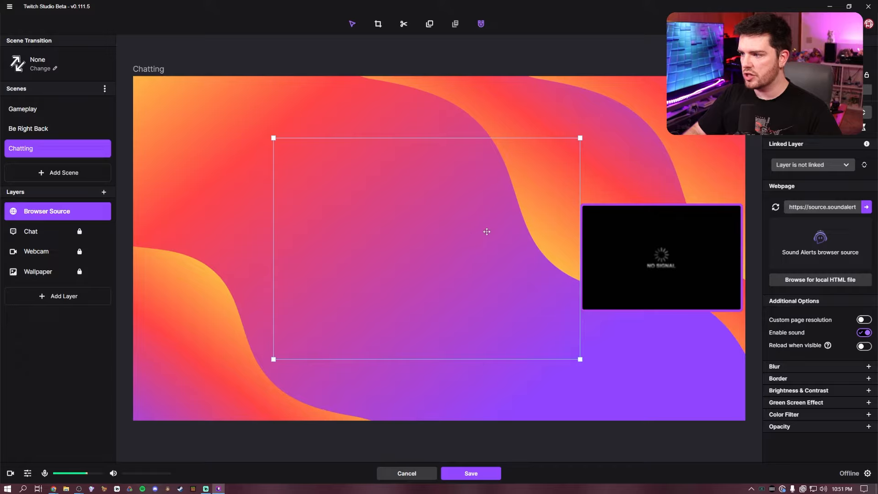
{"action": "left_click", "coordinate": [730, 202]}
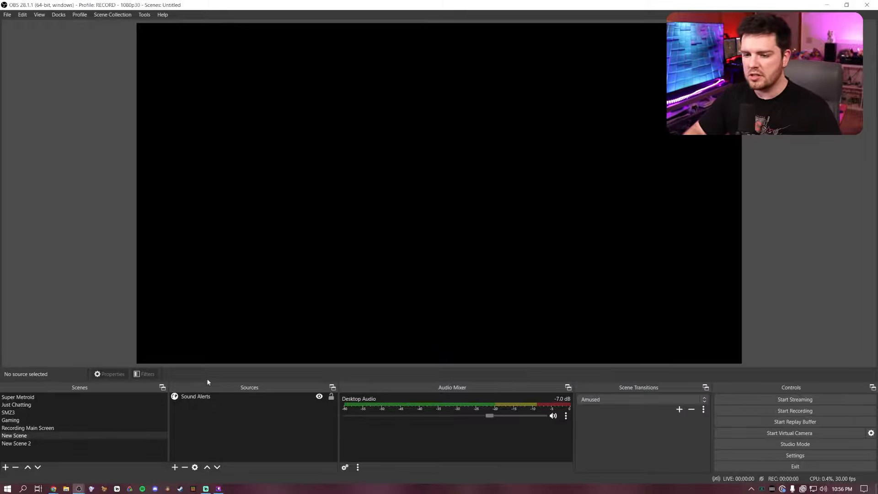
Copy the Sound Alerts source from New Scene in OBS and paste it as a reference into New Scene 2.
{"action": "right_click", "coordinate": [219, 396]}
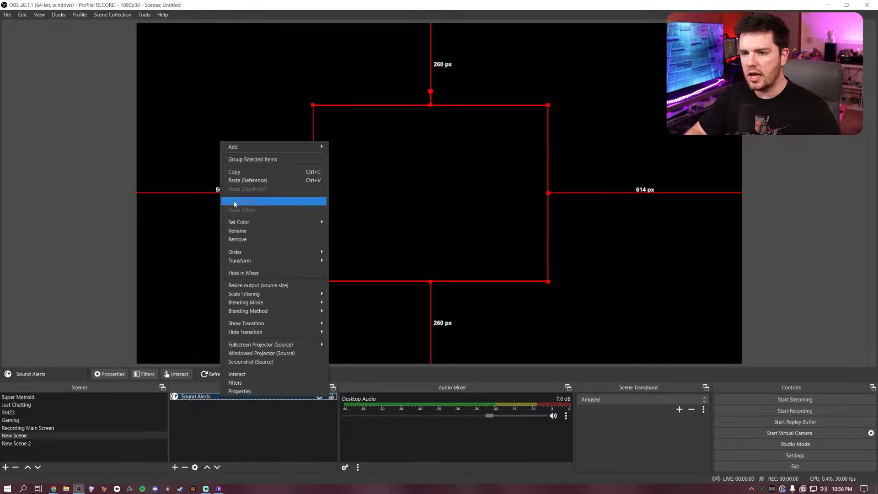
{"action": "left_click", "coordinate": [236, 172]}
{"action": "left_click", "coordinate": [44, 440]}
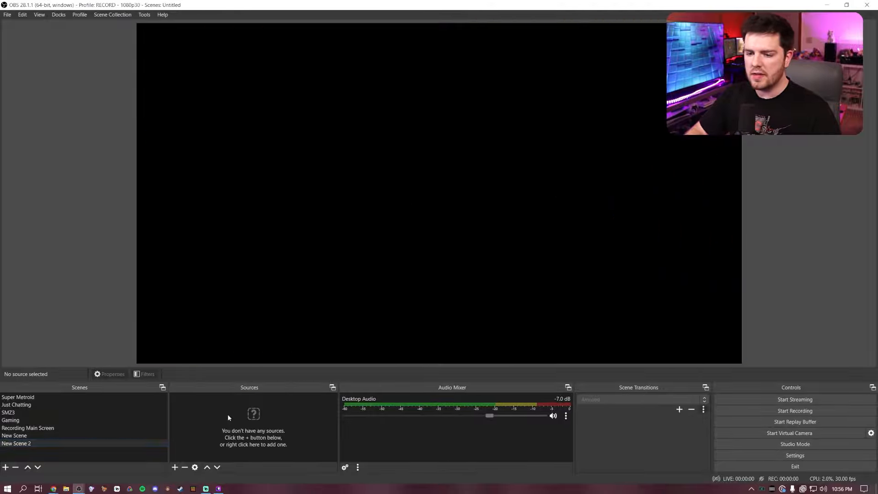
{"action": "right_click", "coordinate": [227, 417]}
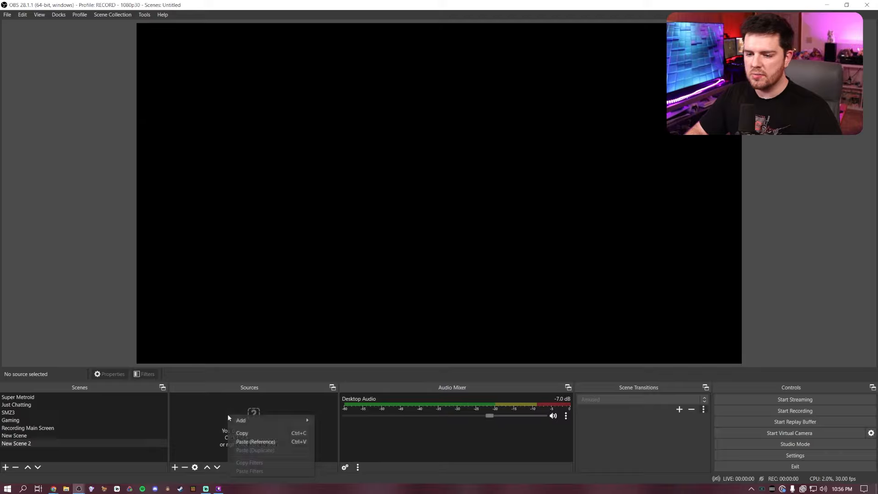
{"action": "left_click", "coordinate": [240, 442]}
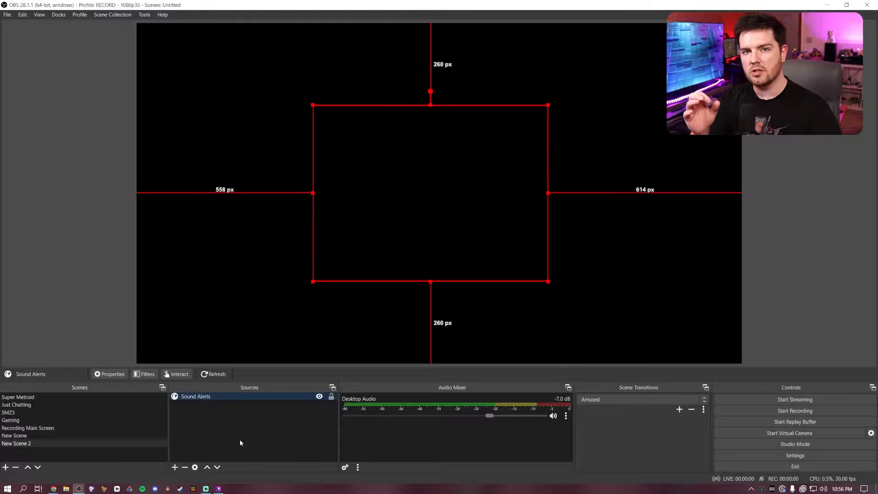
Remove the pasted Sound Alerts source from New Scene 2 and confirm the removal.
{"action": "right_click", "coordinate": [210, 396]}
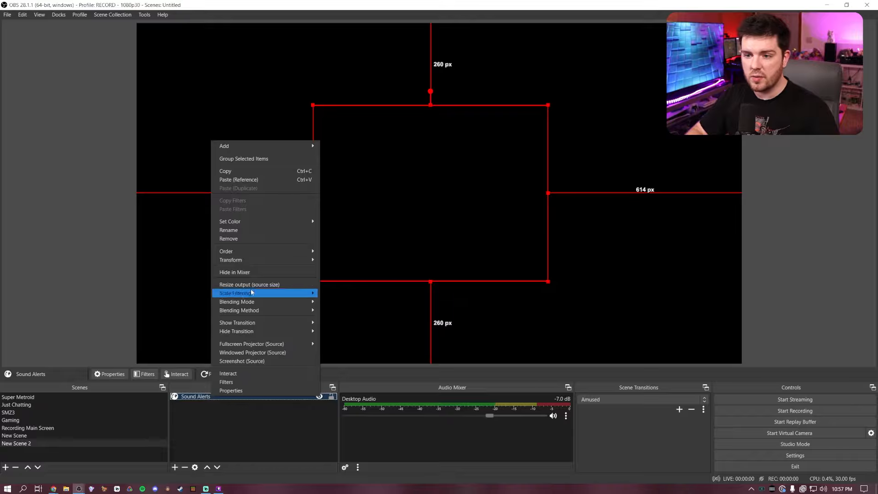
{"action": "left_click", "coordinate": [230, 238]}
{"action": "left_click", "coordinate": [455, 253]}
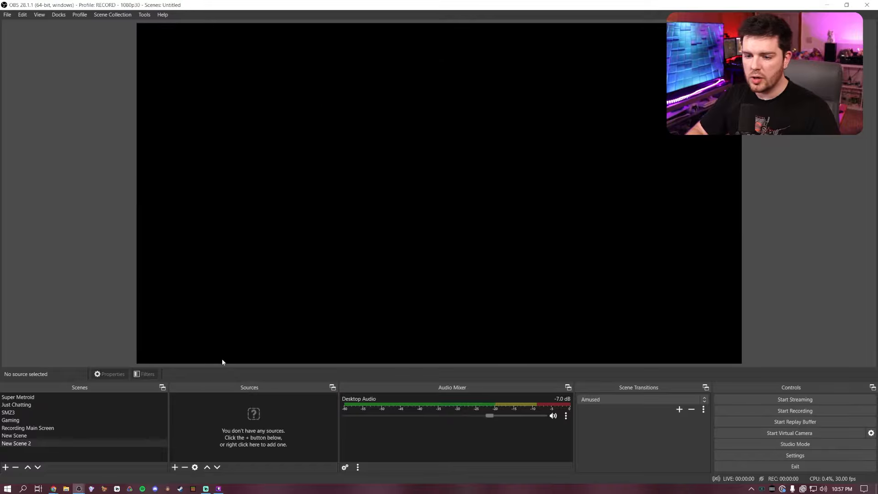
Add a Browser source to New Scene 2 by reusing the existing Sound Alerts source.
{"action": "left_click", "coordinate": [175, 468]}
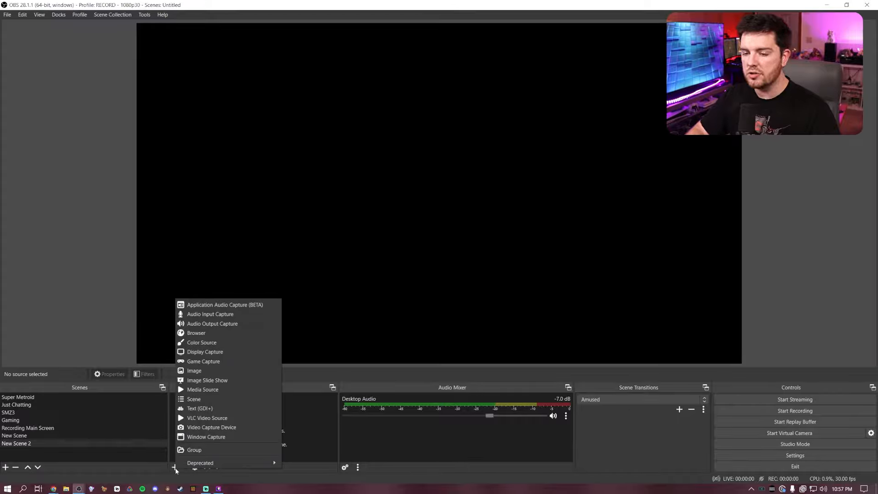
{"action": "left_click", "coordinate": [234, 333]}
{"action": "left_click", "coordinate": [392, 209]}
{"action": "left_click", "coordinate": [392, 251]}
{"action": "left_click", "coordinate": [458, 300]}
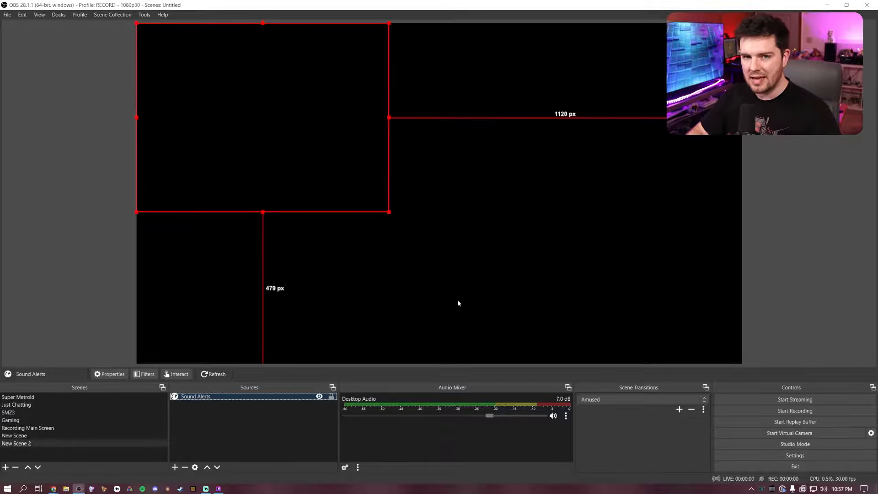
Move the Sound Alerts source near the middle of the New Scene 2 canvas, about 547 px from the left edge and 229 px from the top.
{"action": "left_click_drag", "start_coordinate": [282, 120], "coordinate": [454, 194]}
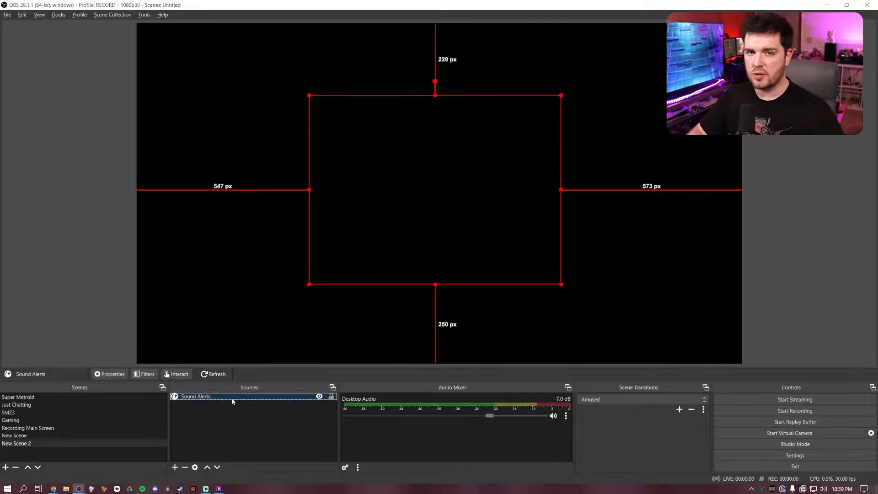
Switch to Streamlabs Desktop, copy the Sound Alerts source from New Scene and paste it into New Scene 2.
{"action": "key", "text": "alt+Tab"}
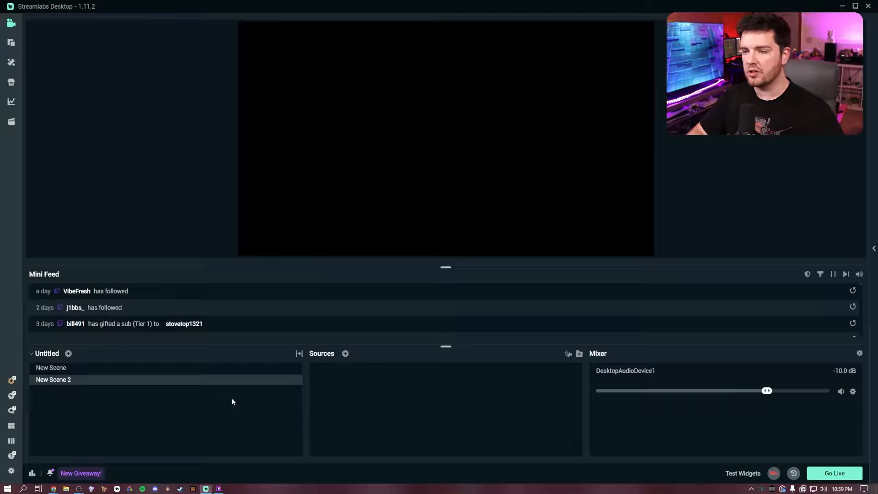
{"action": "left_click", "coordinate": [214, 368]}
{"action": "left_click", "coordinate": [350, 369]}
{"action": "right_click", "coordinate": [349, 368]}
{"action": "left_click", "coordinate": [382, 200]}
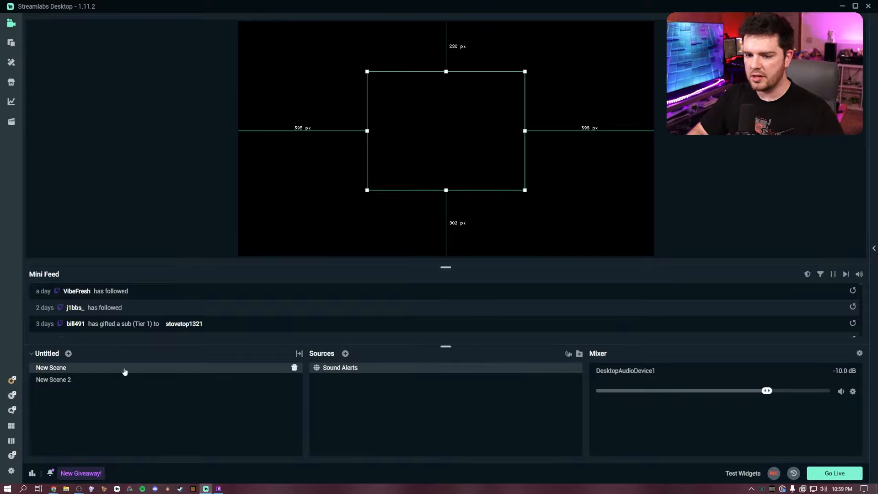
{"action": "left_click", "coordinate": [110, 379]}
{"action": "key", "text": "ctrl+v"}
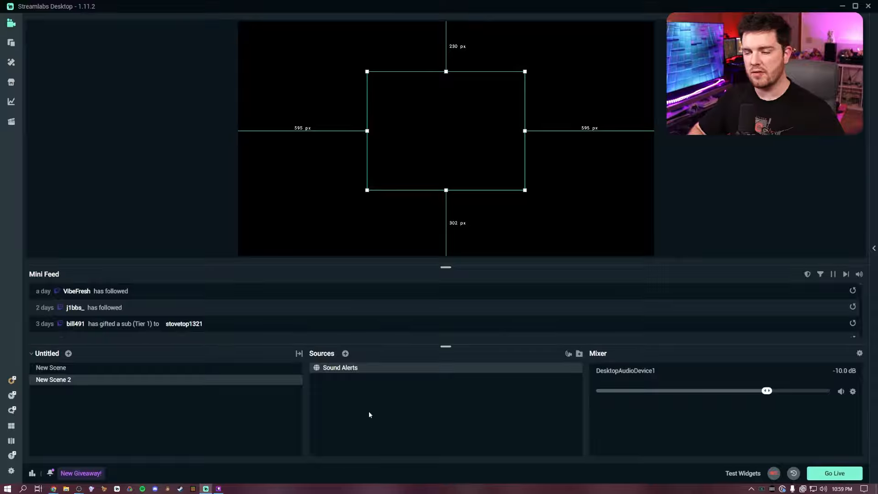
Add a Browser Source to New Scene 2 by reusing the existing Sound Alerts source.
{"action": "left_click", "coordinate": [345, 354]}
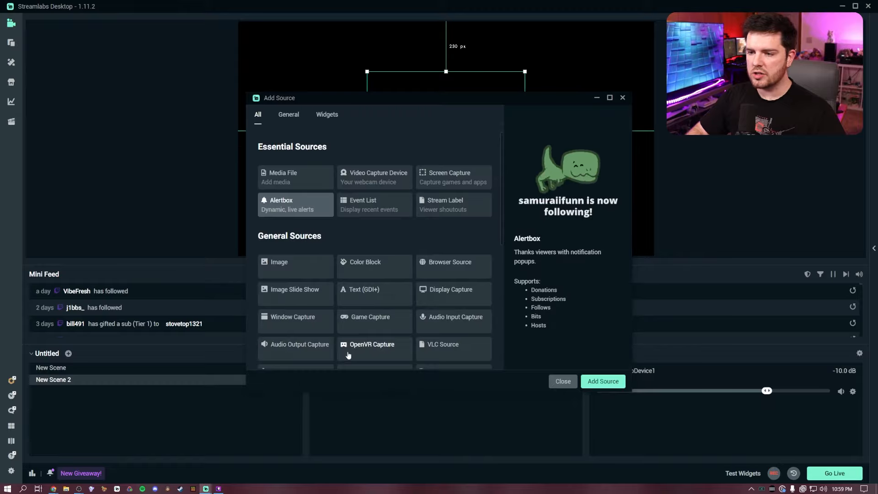
{"action": "left_click", "coordinate": [440, 269]}
{"action": "left_click", "coordinate": [602, 381]}
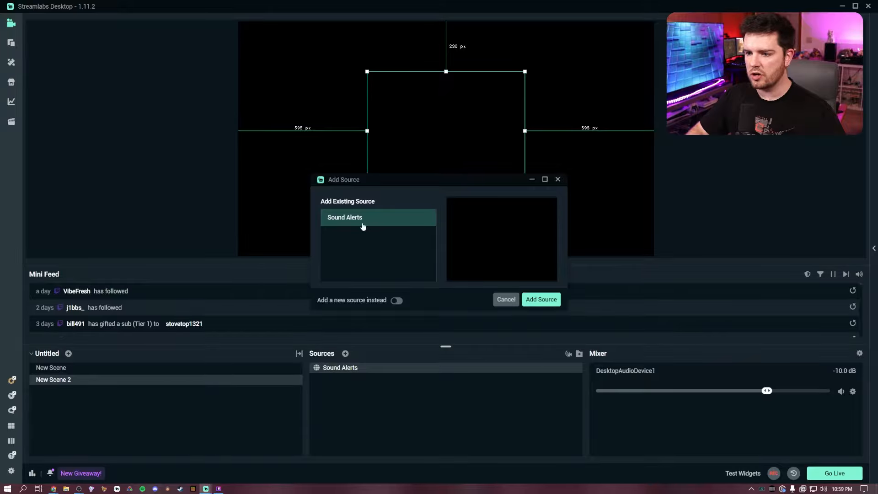
{"action": "left_click", "coordinate": [541, 300]}
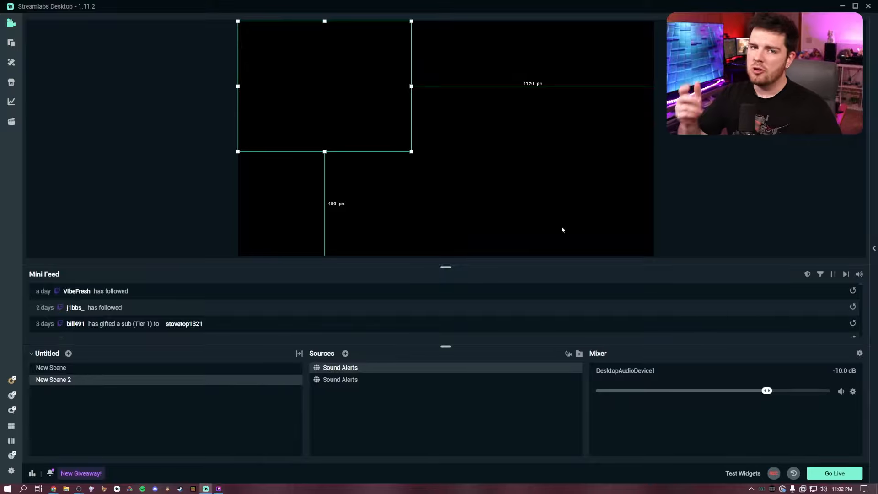
Switch to Twitch Studio, turn the Chatting scene's Sound Alerts layer into a linked layer and dismiss the Linked Layers notice.
{"action": "key", "text": "alt+Tab"}
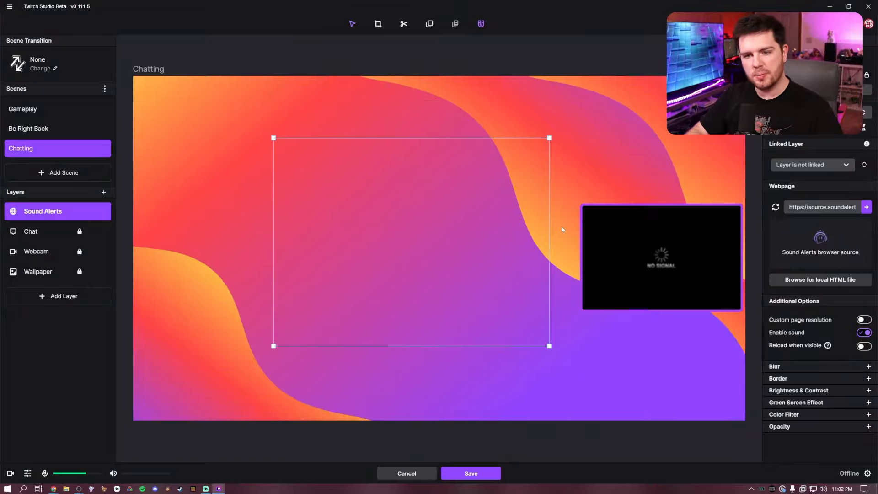
{"action": "mouse_move", "coordinate": [103, 212]}
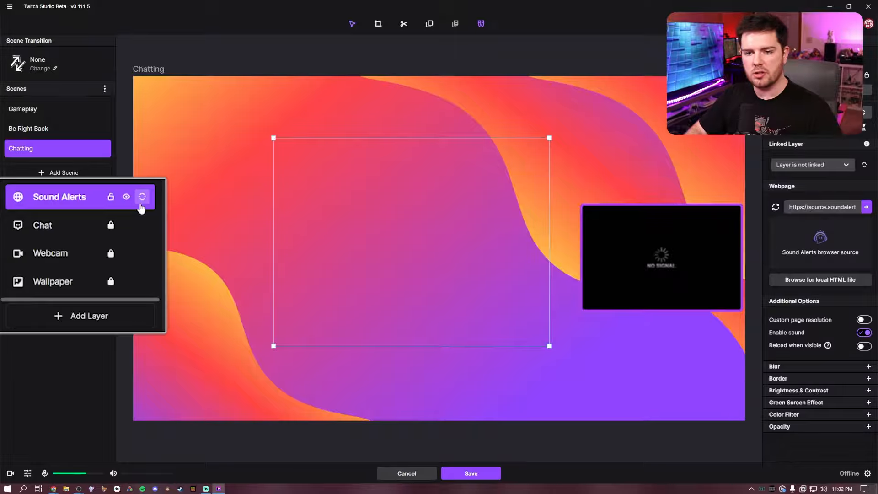
{"action": "left_click", "coordinate": [104, 213]}
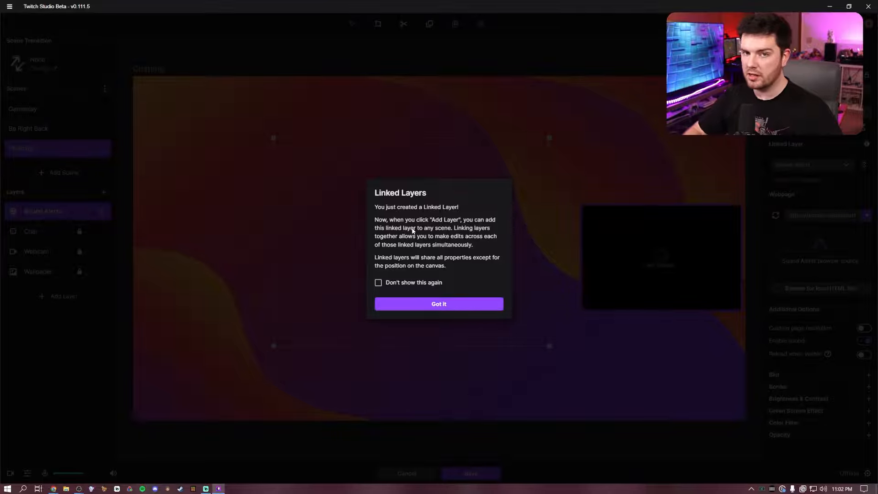
{"action": "left_click", "coordinate": [441, 305]}
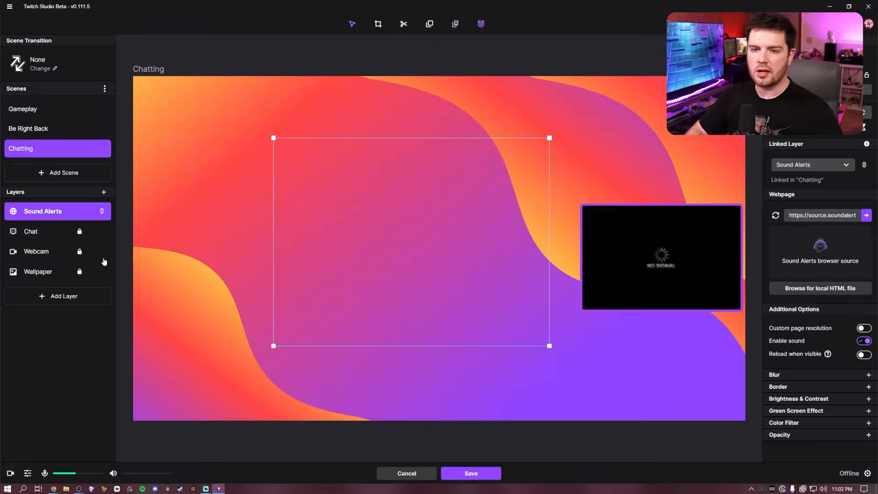
Add the existing linked Sound Alerts Browser Source layer to the Gameplay scene.
{"action": "left_click", "coordinate": [60, 114]}
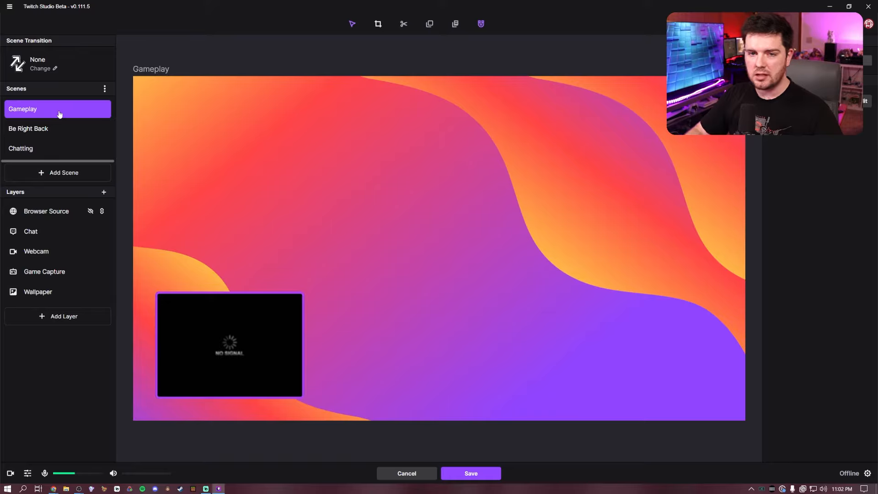
{"action": "left_click", "coordinate": [47, 316]}
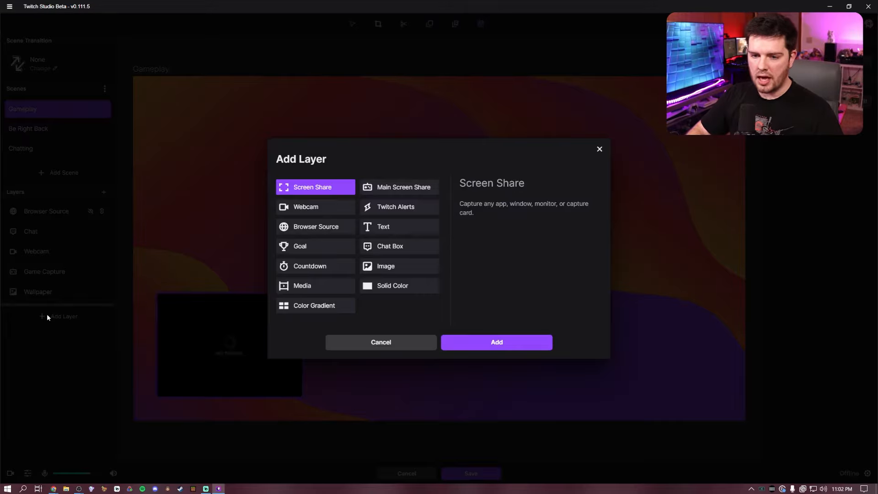
{"action": "left_click", "coordinate": [314, 227]}
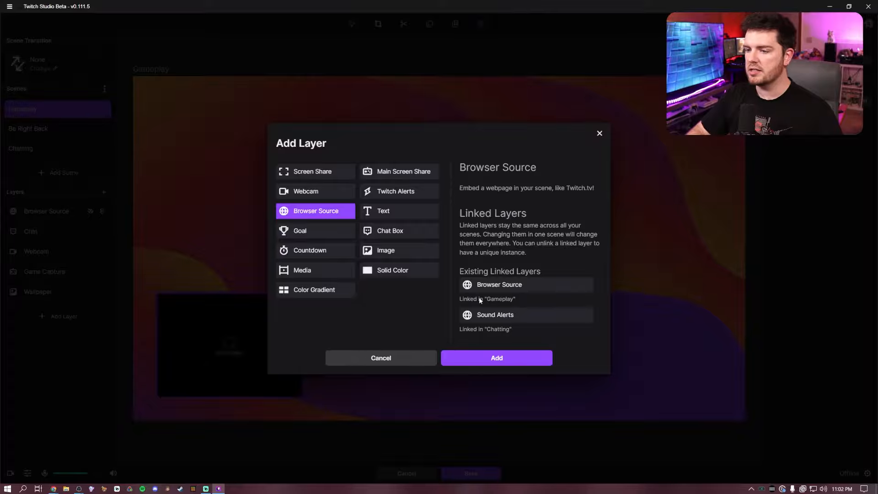
{"action": "left_click", "coordinate": [505, 315]}
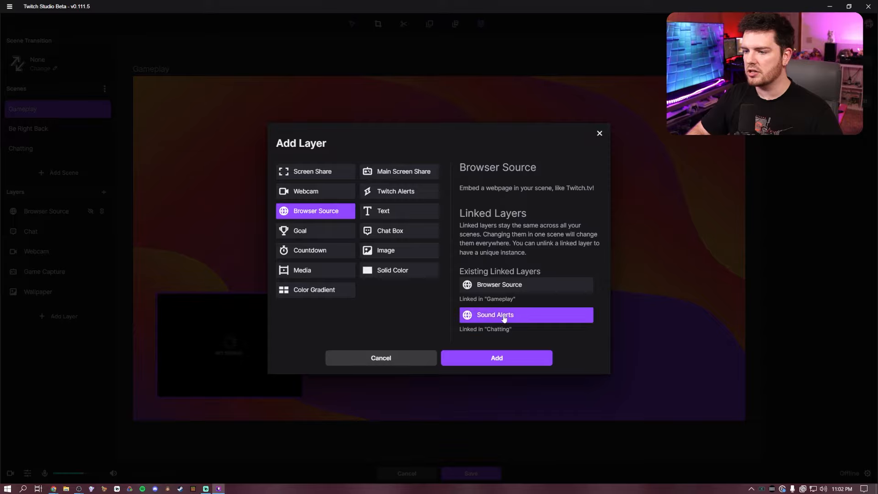
{"action": "left_click", "coordinate": [496, 358]}
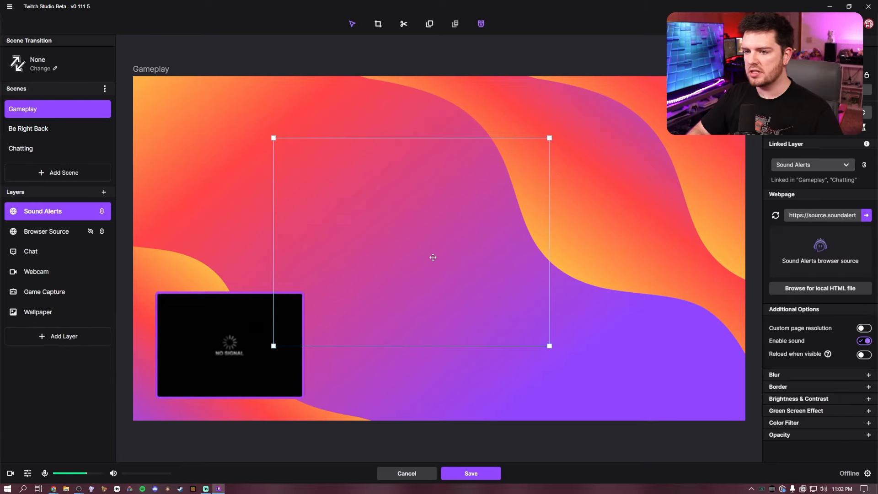
Shrink the Sound Alerts layer slightly and reposition it around the middle of the Gameplay canvas.
{"action": "left_click_drag", "start_coordinate": [433, 256], "coordinate": [452, 257]}
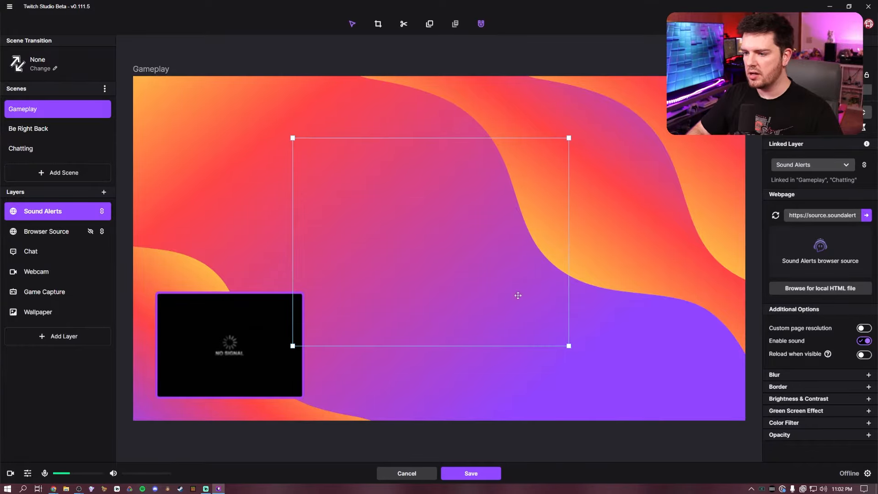
{"action": "left_click_drag", "start_coordinate": [568, 346], "coordinate": [538, 326]}
{"action": "left_click_drag", "start_coordinate": [418, 227], "coordinate": [439, 247]}
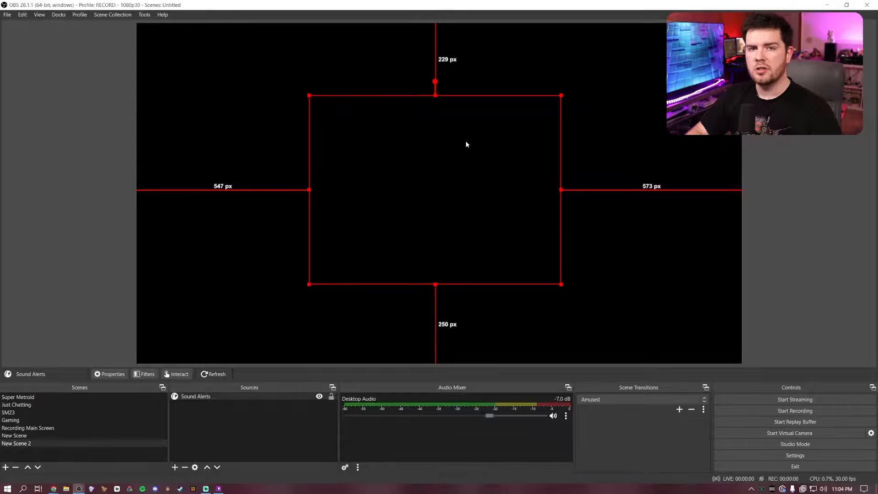
Examine the Shutdown source when not visible option in the properties of the Sound Alerts source in OBS.
{"action": "right_click", "coordinate": [210, 398]}
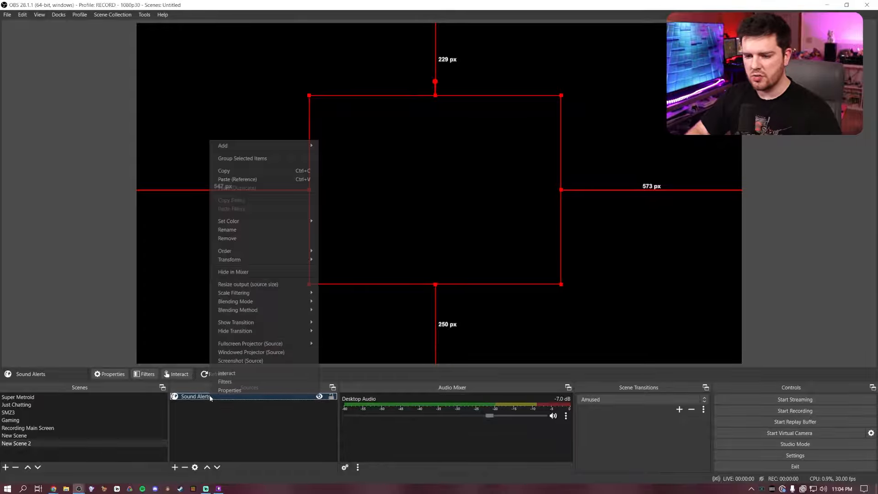
{"action": "left_click", "coordinate": [251, 390]}
{"action": "scroll", "coordinate": [317, 285], "scroll_direction": "down", "scroll_amount": 3}
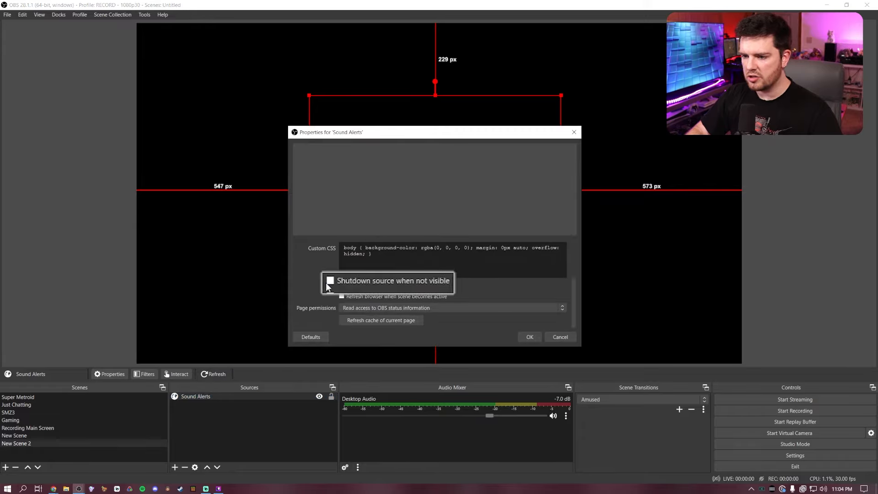
{"action": "left_click", "coordinate": [529, 336]}
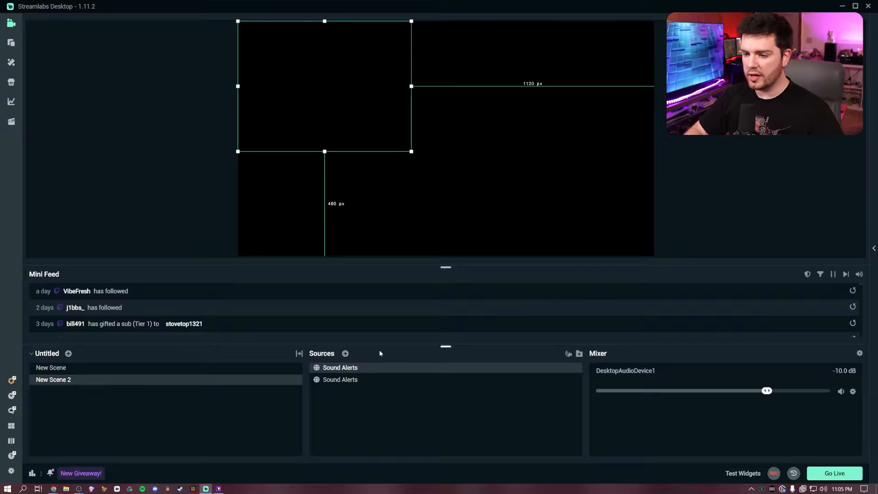
Examine the Shutdown source when not visible option in the Streamlabs Desktop settings of New Scene 2's upper Sound Alerts source.
{"action": "right_click", "coordinate": [344, 369]}
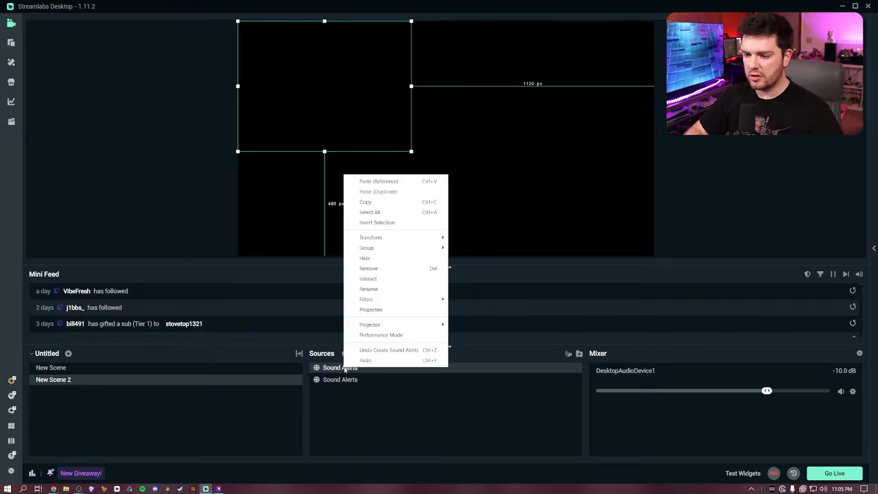
{"action": "left_click", "coordinate": [371, 309]}
{"action": "scroll", "coordinate": [363, 296], "scroll_direction": "down", "scroll_amount": 1}
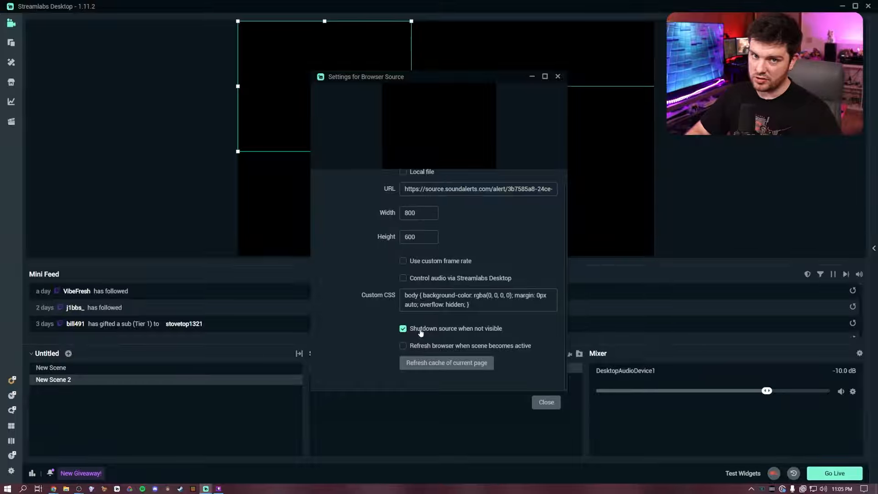
{"action": "left_click", "coordinate": [546, 403]}
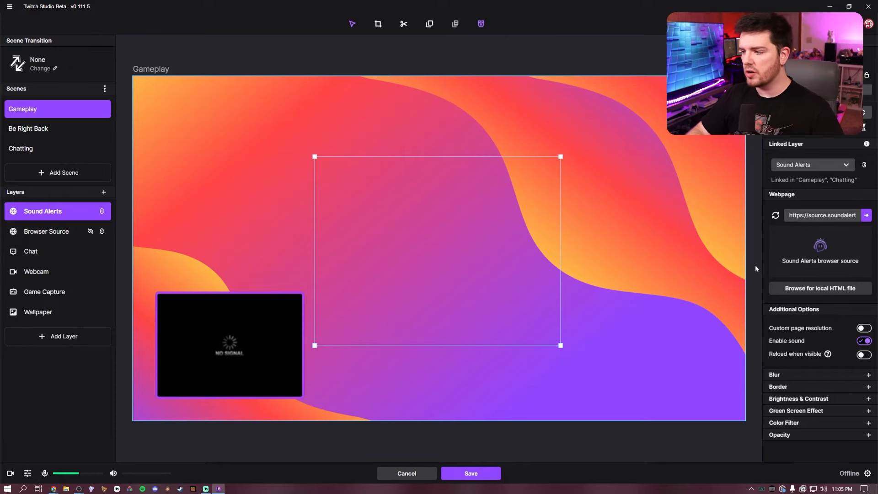
Toggle the Reload when visible option of the Sound Alerts layer in Twitch Studio's Gameplay scene.
{"action": "left_click", "coordinate": [864, 354]}
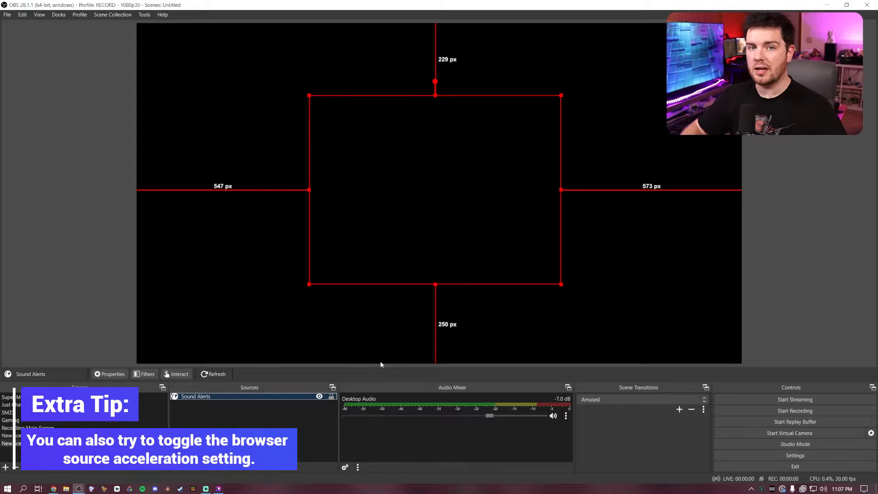
Copy the private browser source URL from the setup settings of the Sound Alerts dashboard and return to OBS.
{"action": "key", "text": "alt+Tab"}
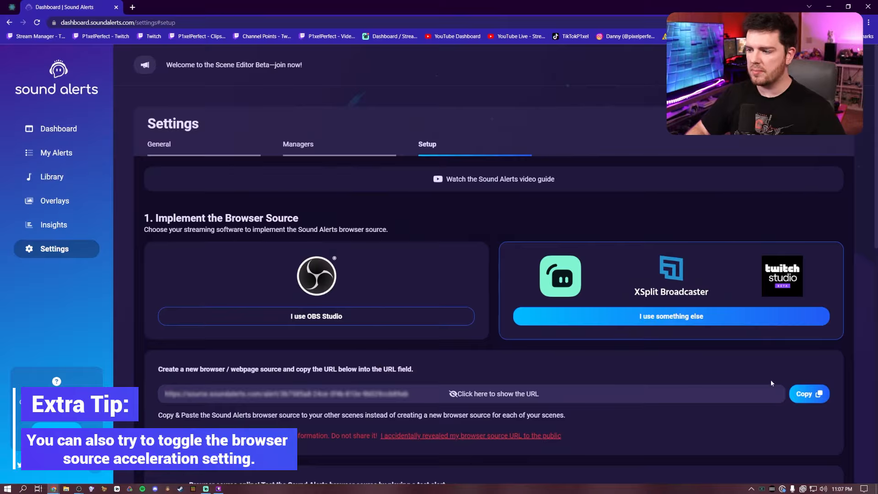
{"action": "left_click", "coordinate": [809, 394]}
{"action": "key", "text": "alt+Tab"}
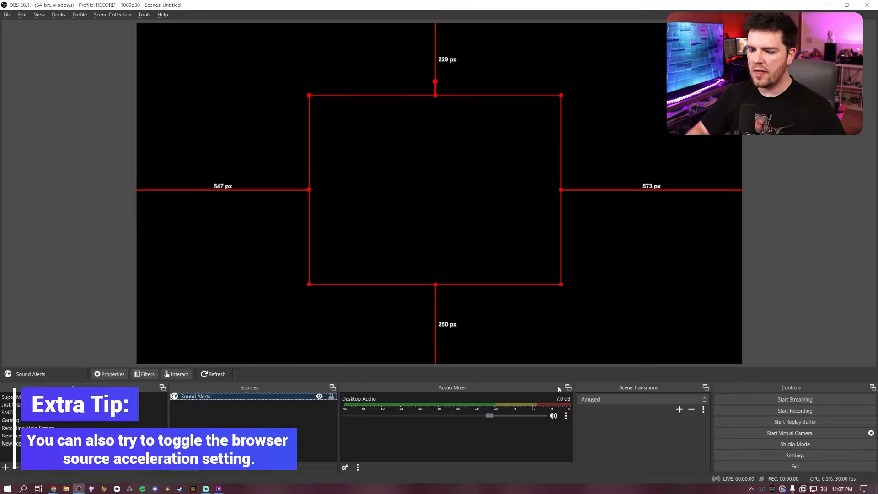
Replace the URL in the Sound Alerts source's properties with the copied private browser source URL and save the change.
{"action": "right_click", "coordinate": [227, 395]}
{"action": "left_click", "coordinate": [238, 361]}
{"action": "triple_click", "coordinate": [437, 257]}
{"action": "key", "text": "ctrl+v"}
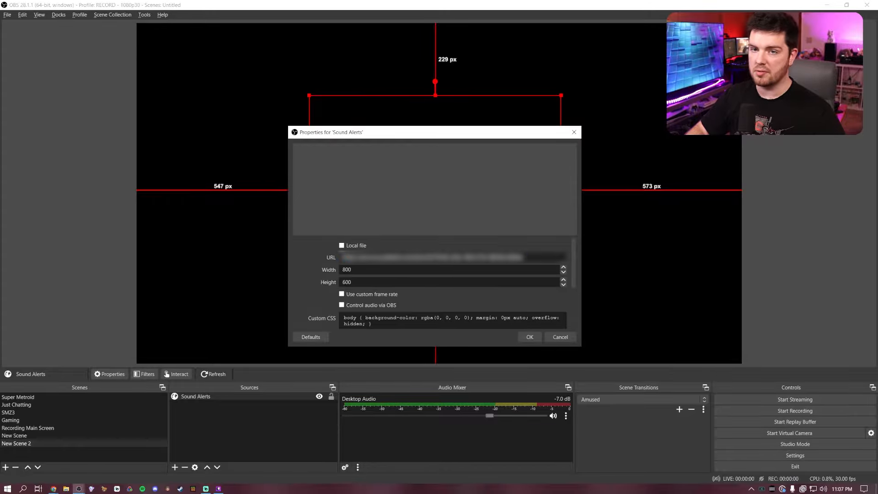
{"action": "left_click", "coordinate": [529, 337]}
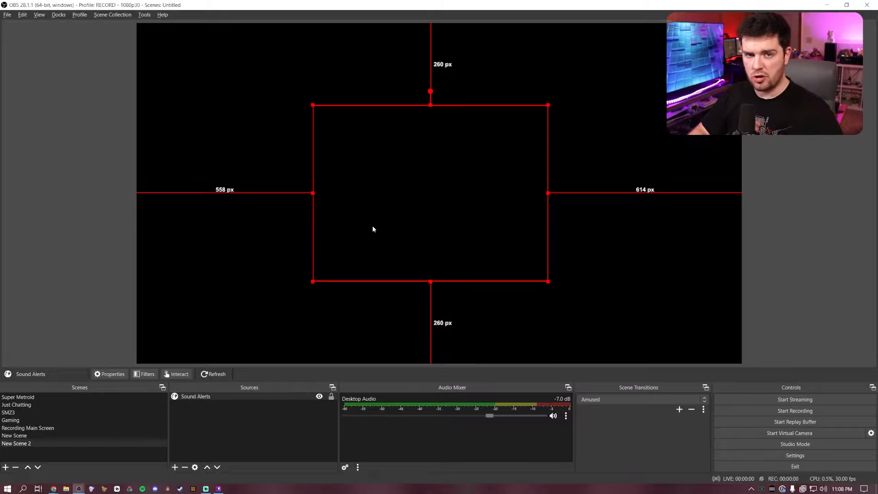
Remove the Sound Alerts source from New Scene 2 and confirm the removal.
{"action": "left_click", "coordinate": [254, 399]}
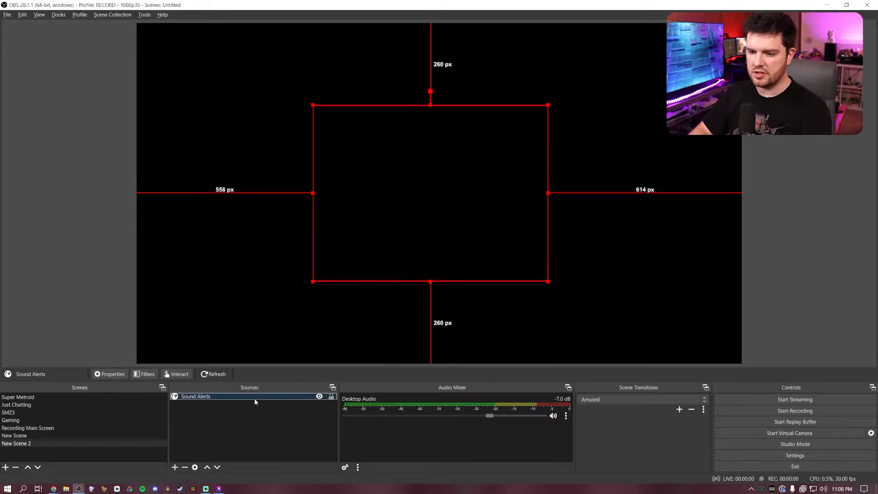
{"action": "key", "text": "Delete"}
{"action": "left_click", "coordinate": [458, 254]}
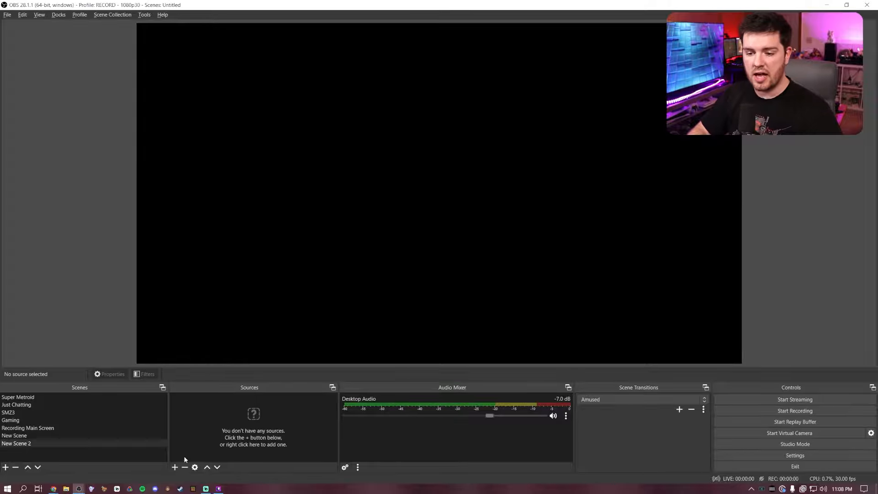
Create a new Browser source named SA in New Scene 2 and paste the private Sound Alerts browser source URL as its URL.
{"action": "left_click", "coordinate": [174, 467]}
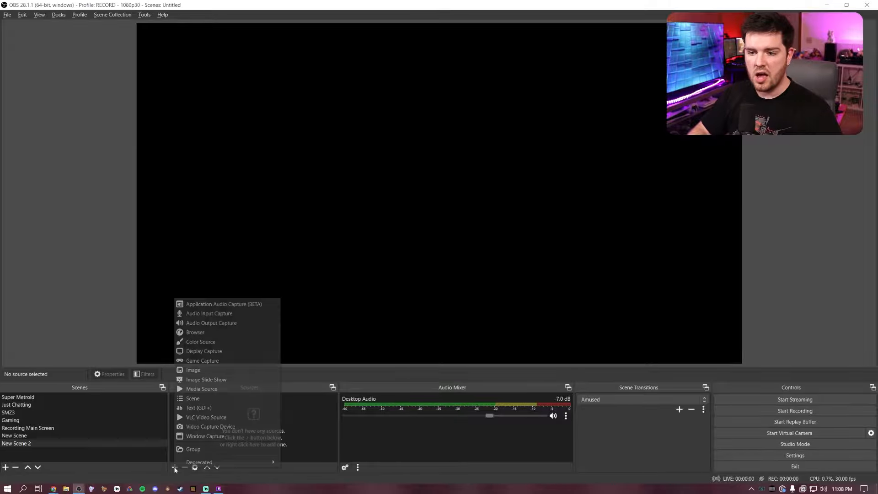
{"action": "left_click", "coordinate": [220, 330]}
{"action": "type", "text": "SA"}
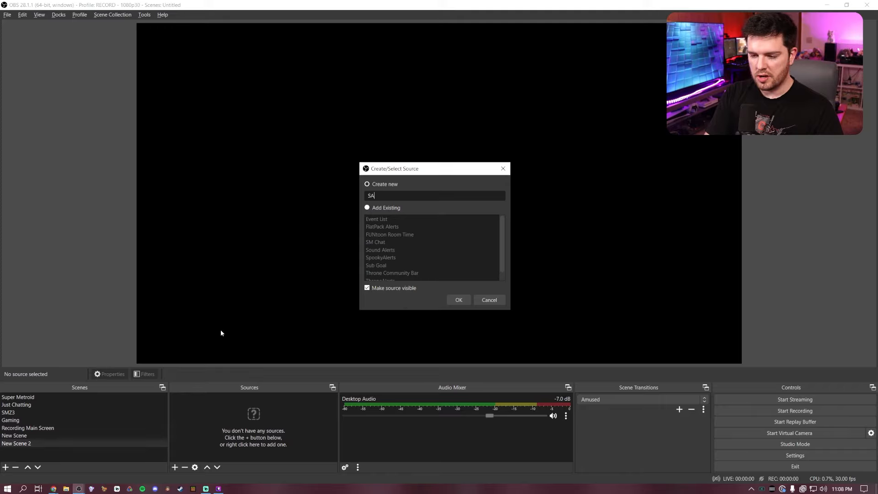
{"action": "key", "text": "Return"}
{"action": "double_click", "coordinate": [424, 257]}
{"action": "key", "text": "ctrl+a"}
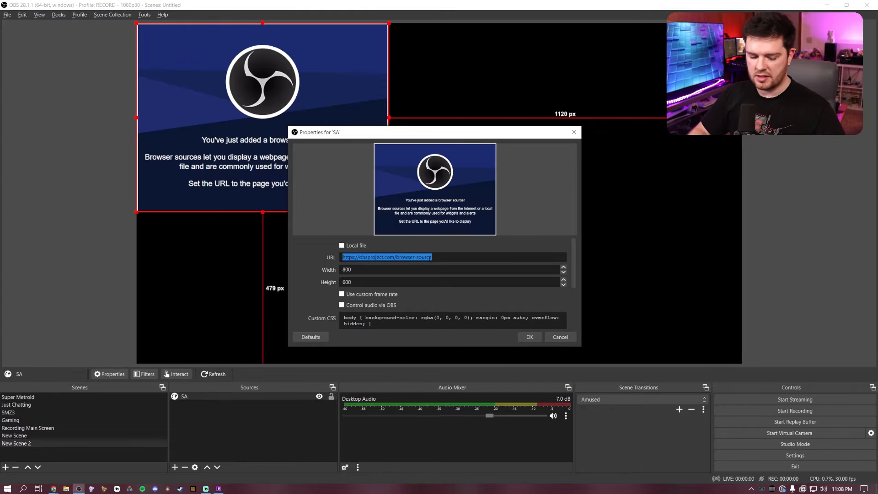
{"action": "key", "text": "ctrl+v"}
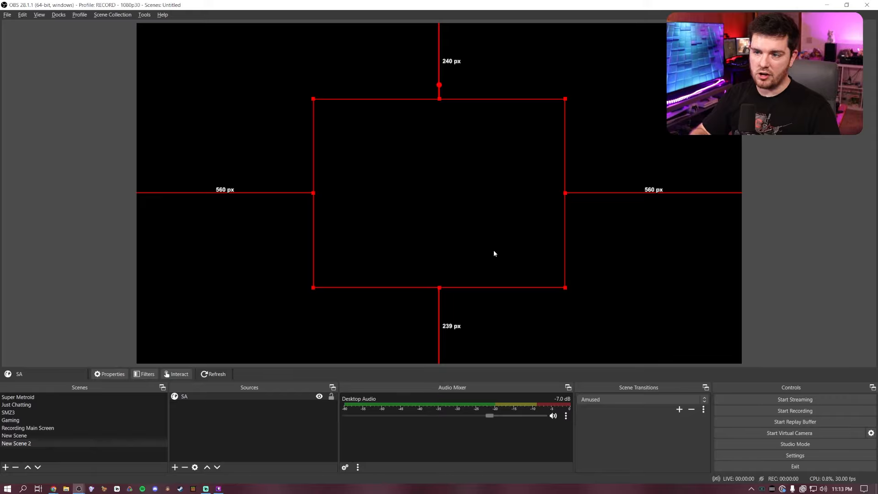
Switch to the Sound Alerts dashboard and add the Bruh sound from the library to the extension for 100 Bits.
{"action": "key", "text": "alt+Tab"}
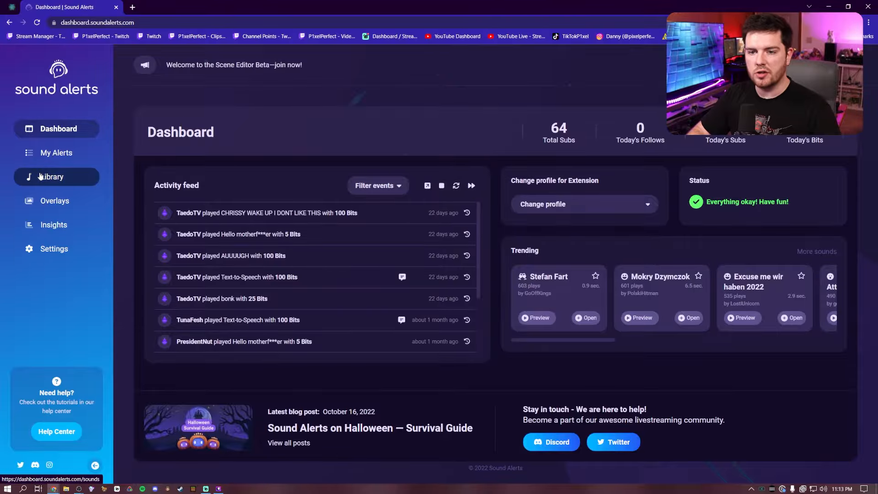
{"action": "left_click", "coordinate": [40, 176]}
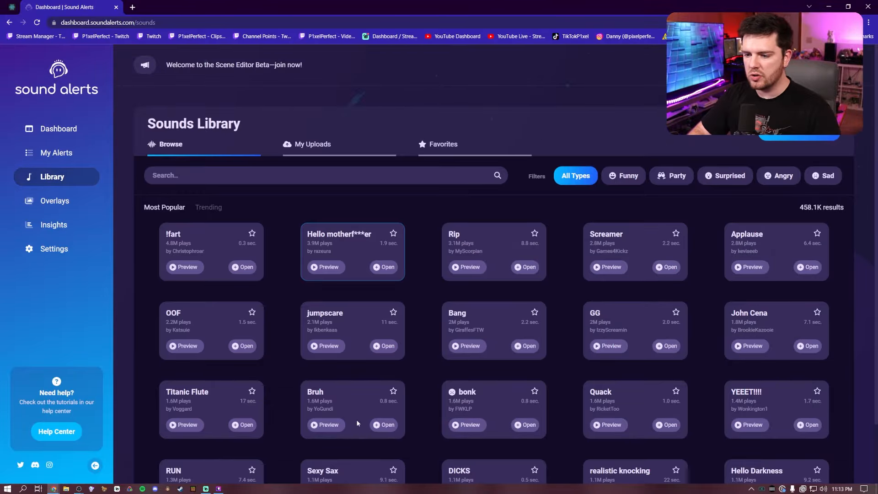
{"action": "left_click", "coordinate": [379, 426]}
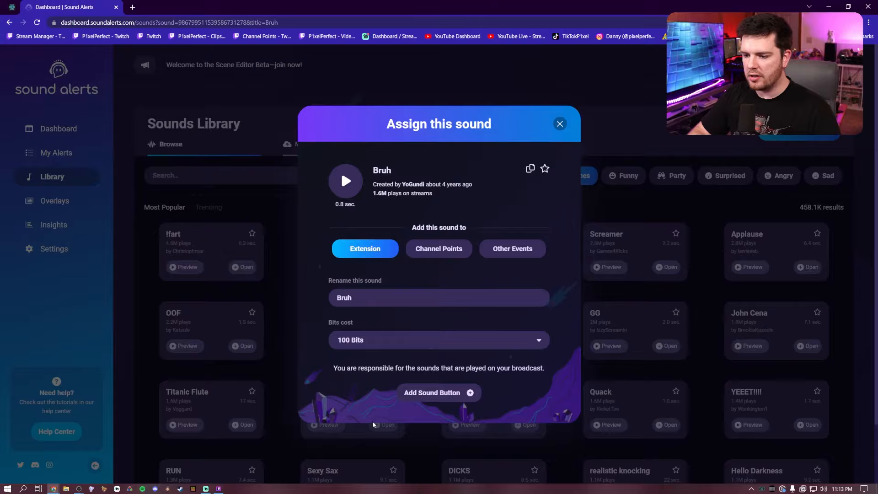
{"action": "left_click", "coordinate": [440, 396]}
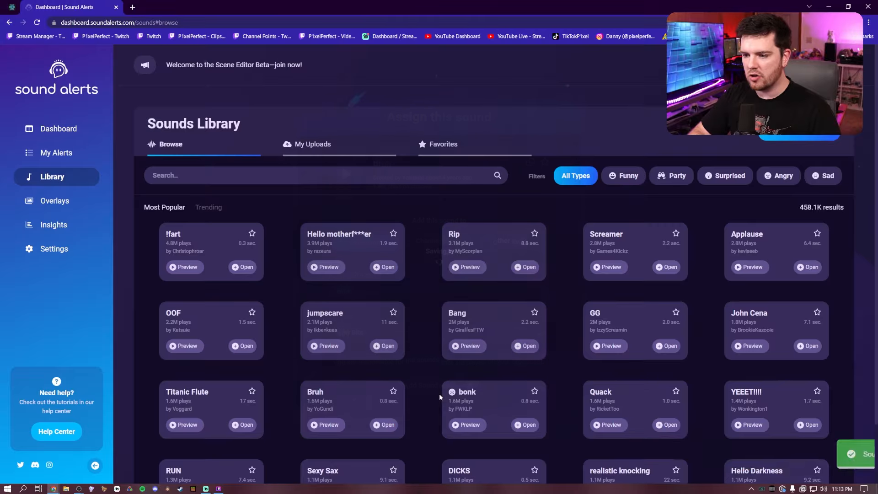
Test the Bruh extension alert in the browser source from My Alerts and return to OBS.
{"action": "left_click", "coordinate": [67, 155]}
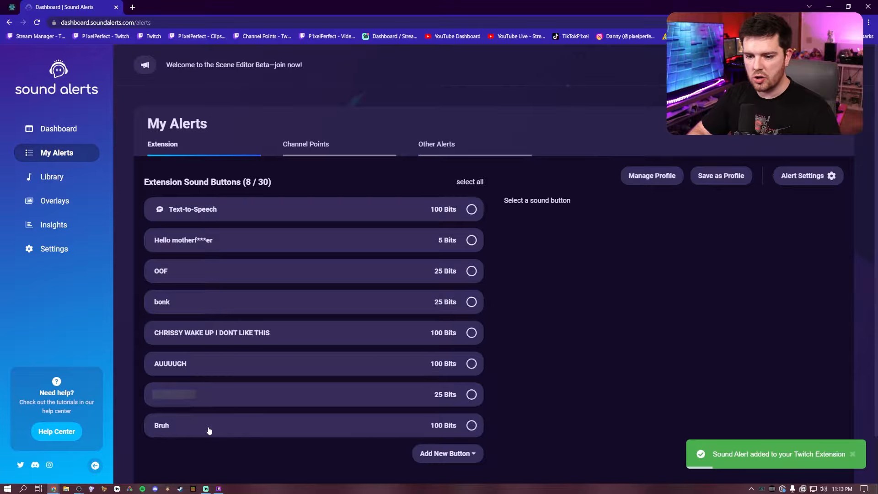
{"action": "left_click", "coordinate": [290, 428]}
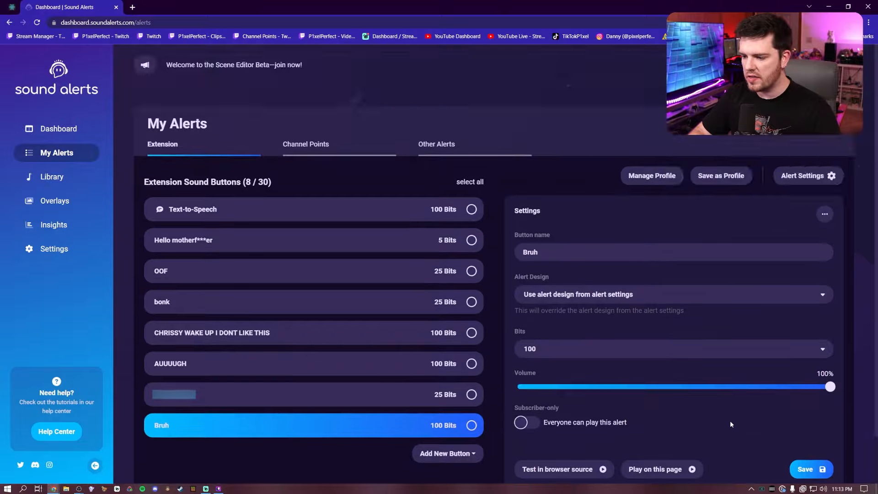
{"action": "scroll", "coordinate": [732, 421], "scroll_direction": "down", "scroll_amount": 1}
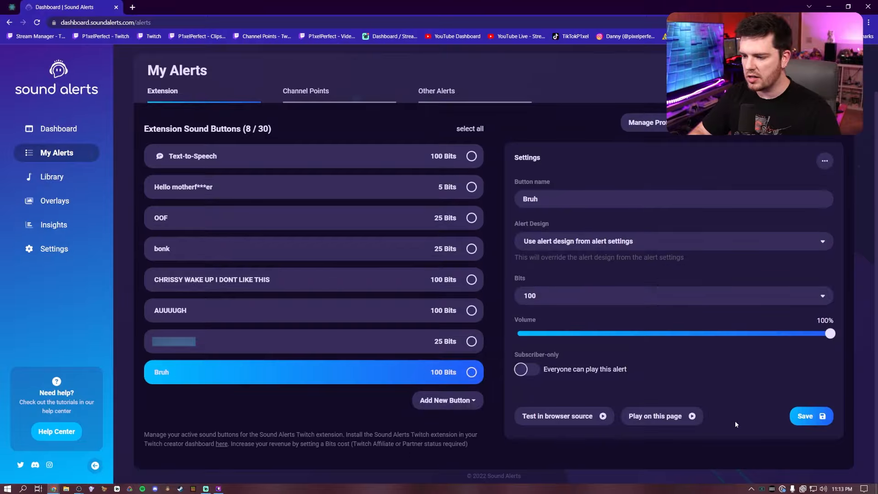
{"action": "left_click", "coordinate": [562, 416]}
{"action": "key", "text": "alt+Tab"}
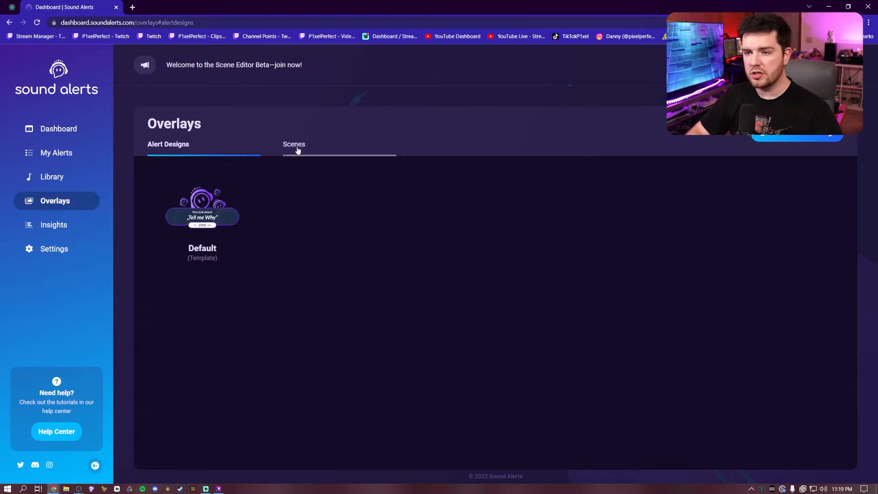
Create the first scene in the Sound Alerts overlays with a Followers goal bar widget placed at about X 87, Y 666.
{"action": "left_click", "coordinate": [297, 146]}
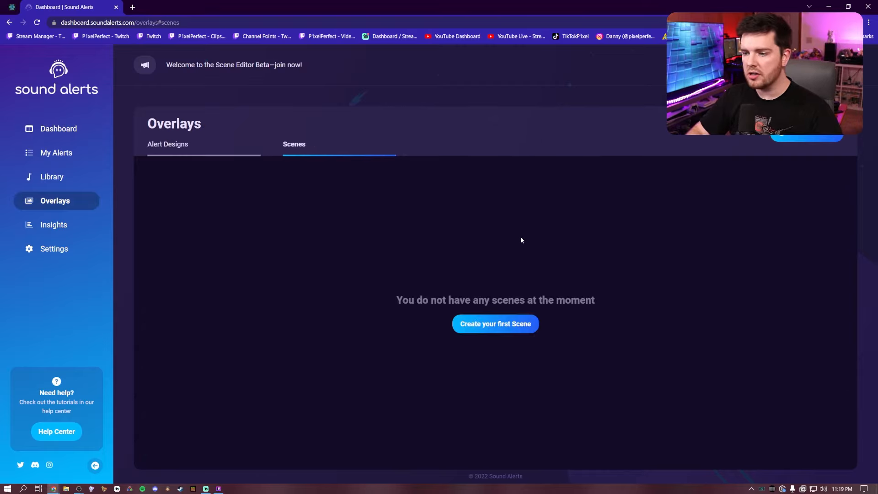
{"action": "left_click", "coordinate": [500, 325]}
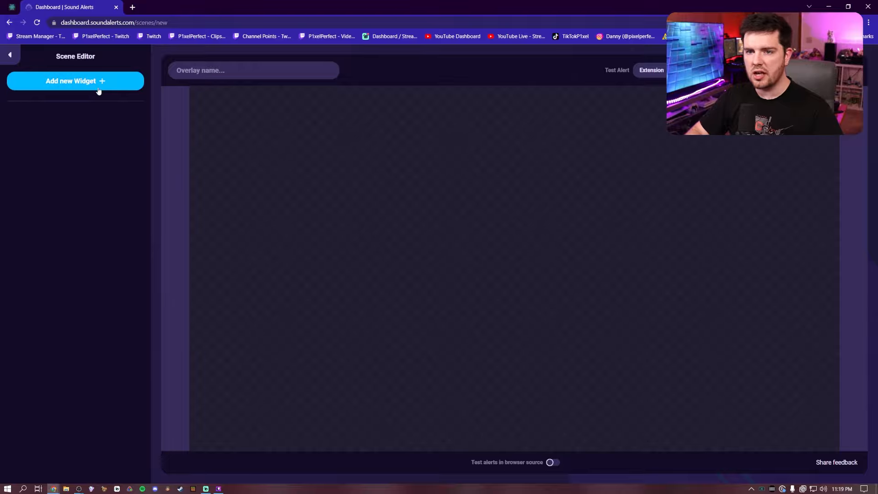
{"action": "left_click", "coordinate": [90, 82]}
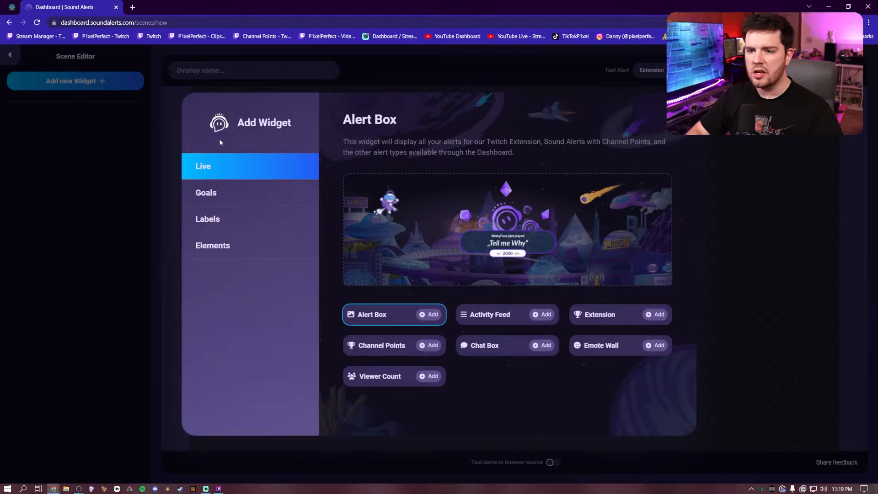
{"action": "left_click", "coordinate": [217, 196]}
{"action": "left_click", "coordinate": [220, 230]}
{"action": "left_click", "coordinate": [219, 241]}
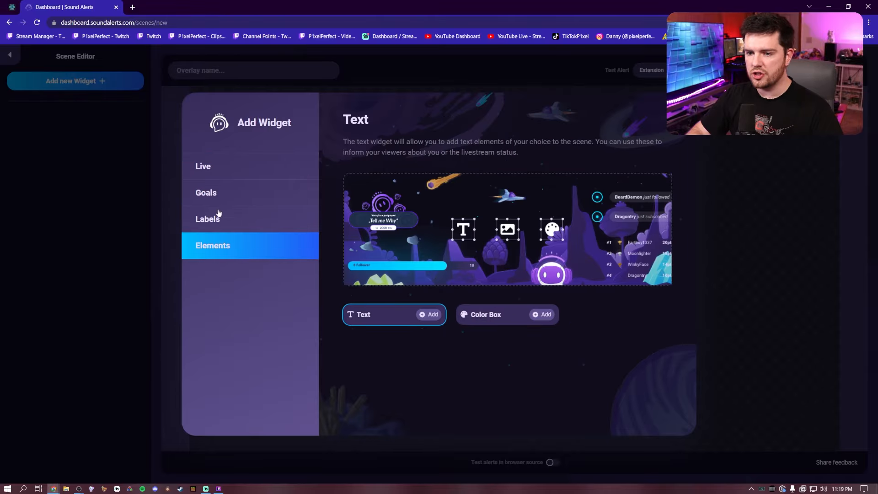
{"action": "left_click", "coordinate": [218, 201]}
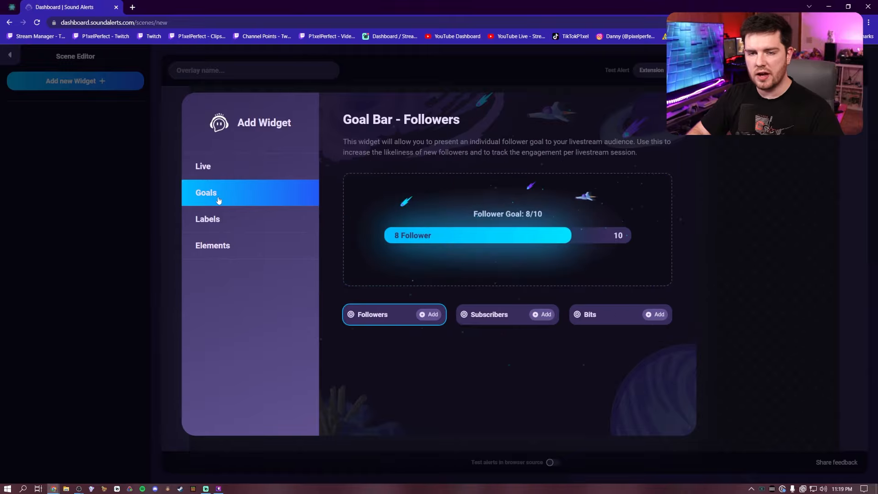
{"action": "left_click", "coordinate": [429, 315]}
{"action": "left_click_drag", "start_coordinate": [634, 316], "coordinate": [284, 310]}
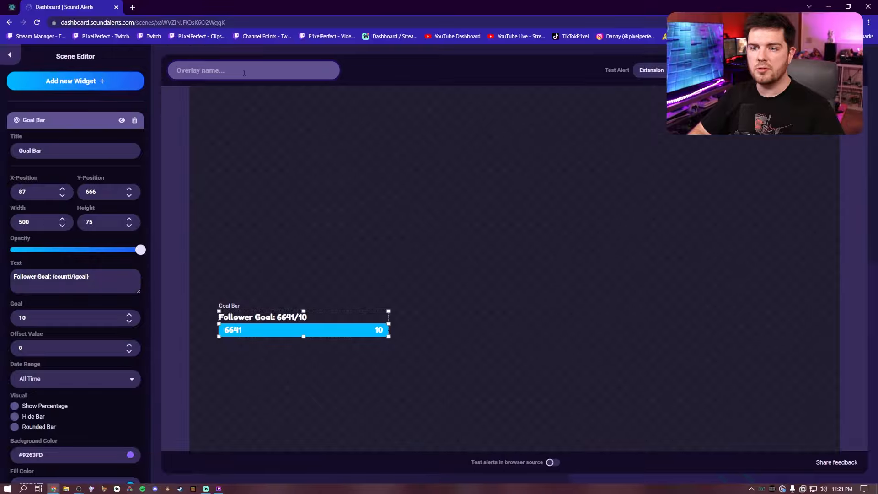
Name the overlay Follower Goal Overlay, save the scene and copy its source URL.
{"action": "type", "text": "Follower Goal Overlay"}
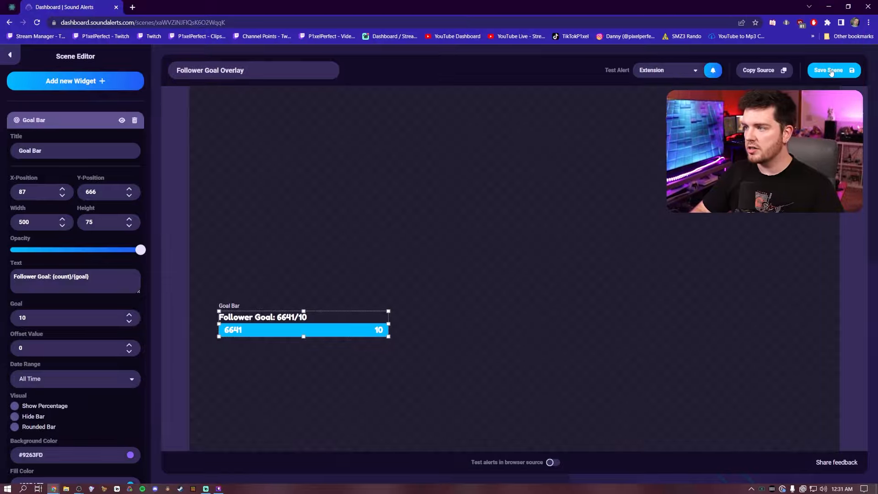
{"action": "left_click", "coordinate": [828, 70]}
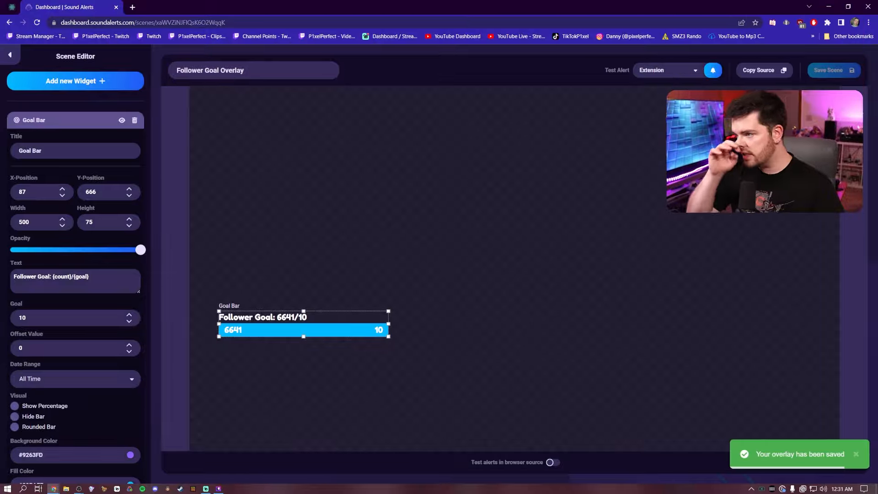
{"action": "left_click", "coordinate": [750, 73]}
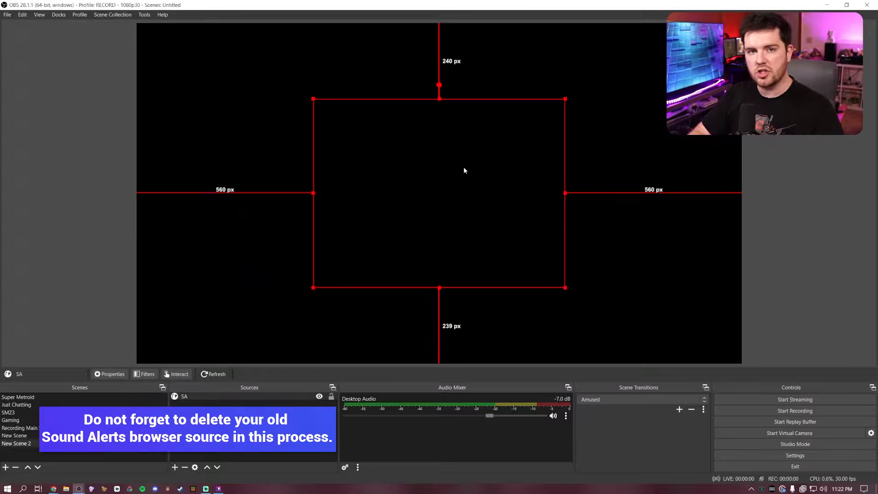
In OBS, create a new Browser source named Scene Editor in New Scene 2 and paste the copied private overlay URL as its URL.
{"action": "left_click", "coordinate": [175, 466]}
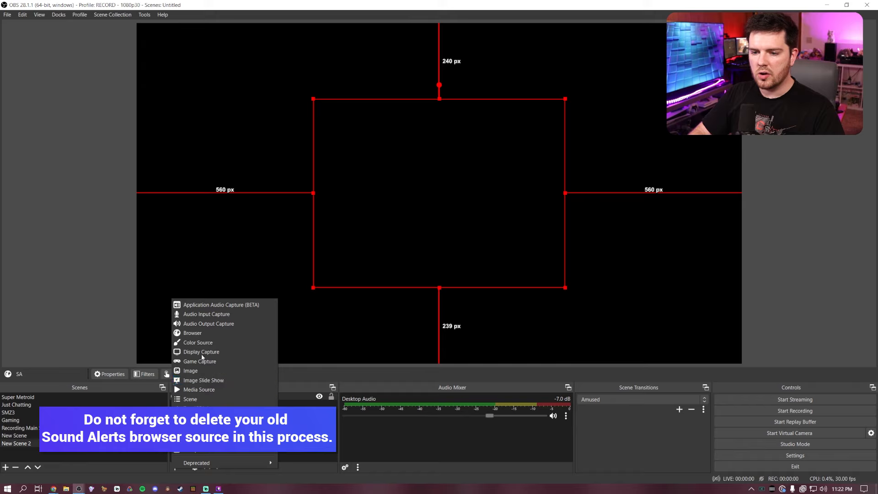
{"action": "left_click", "coordinate": [201, 334]}
{"action": "type", "text": "Sc"}
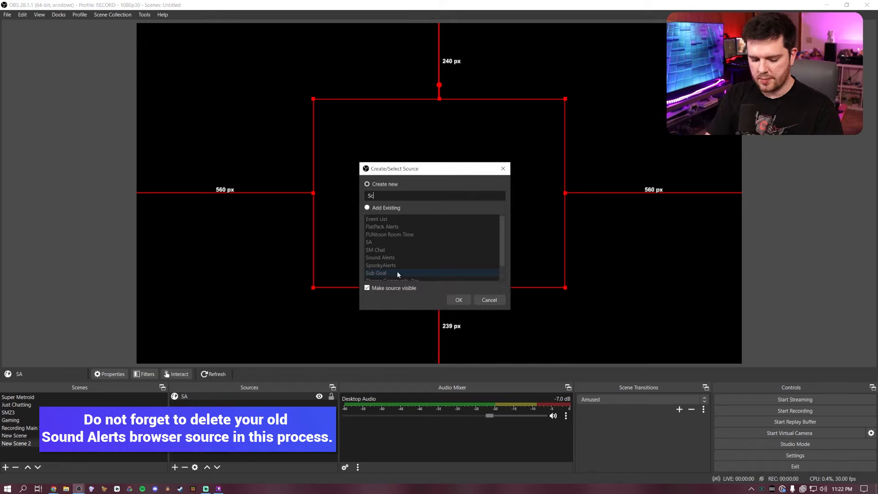
{"action": "type", "text": "ene Editor"}
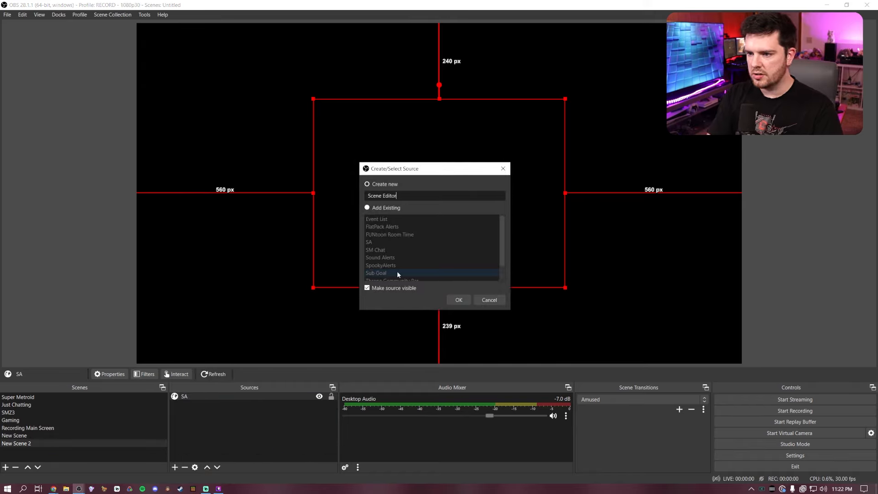
{"action": "key", "text": "Return"}
{"action": "double_click", "coordinate": [423, 256]}
{"action": "triple_click", "coordinate": [423, 257]}
{"action": "key", "text": "ctrl+v"}
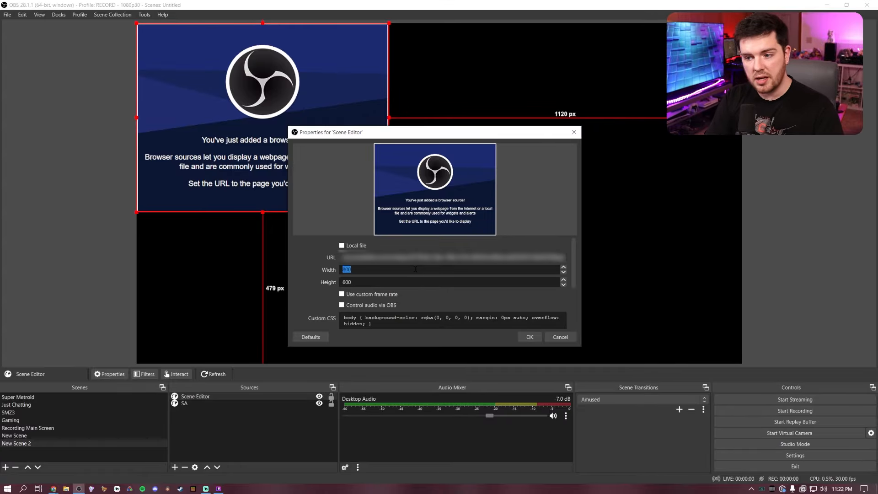
Set the Scene Editor browser source's width to 1920 and height to 1080, and confirm its properties.
{"action": "type", "text": "1920"}
{"action": "key", "text": "Tab"}
{"action": "type", "text": "1080"}
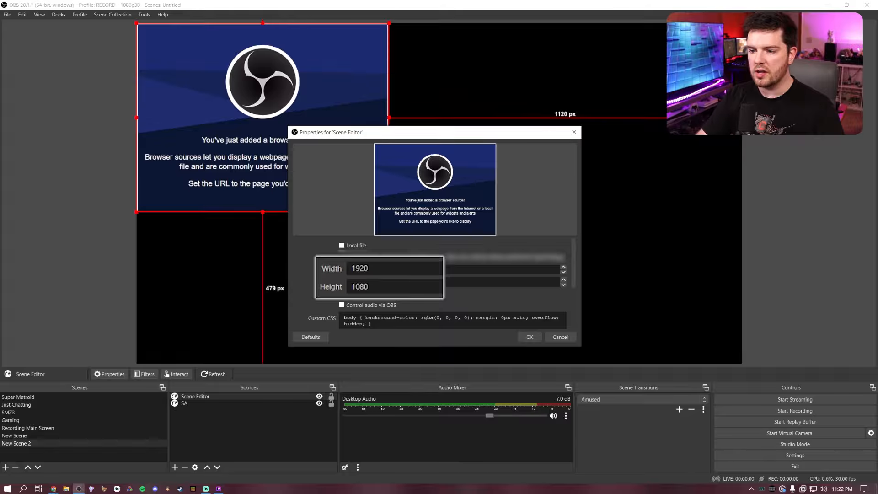
{"action": "left_click", "coordinate": [533, 338]}
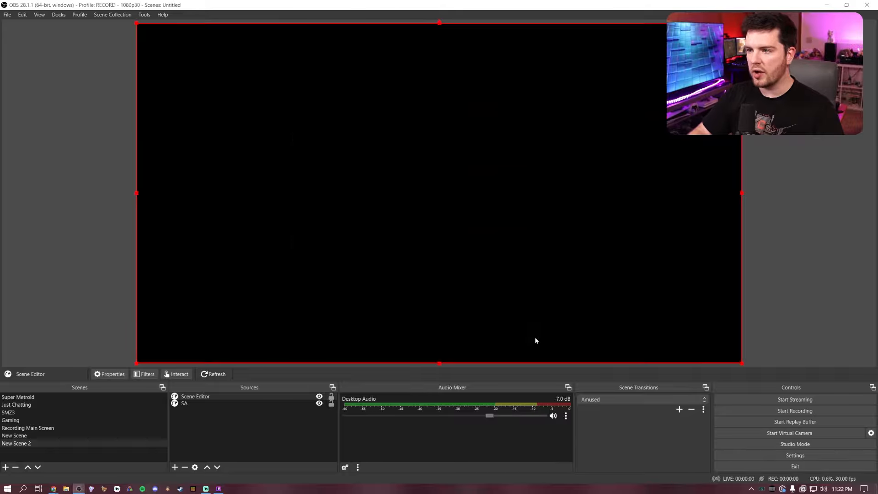